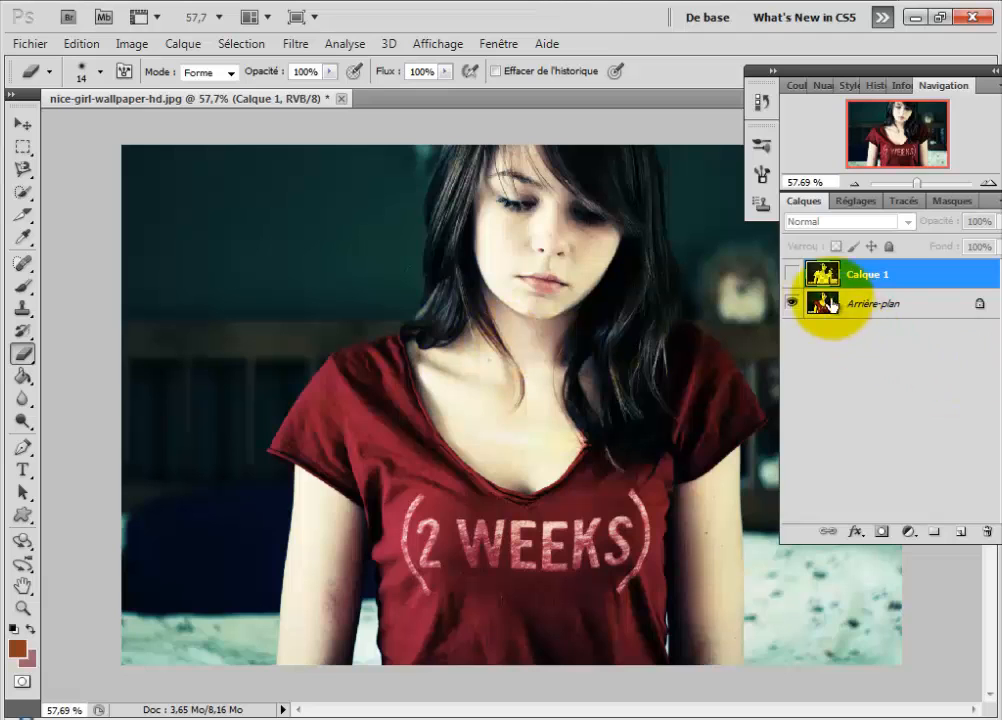
Compare the photo with and without the Calque 1 effect by toggling that layer's visibility
click(793, 273)
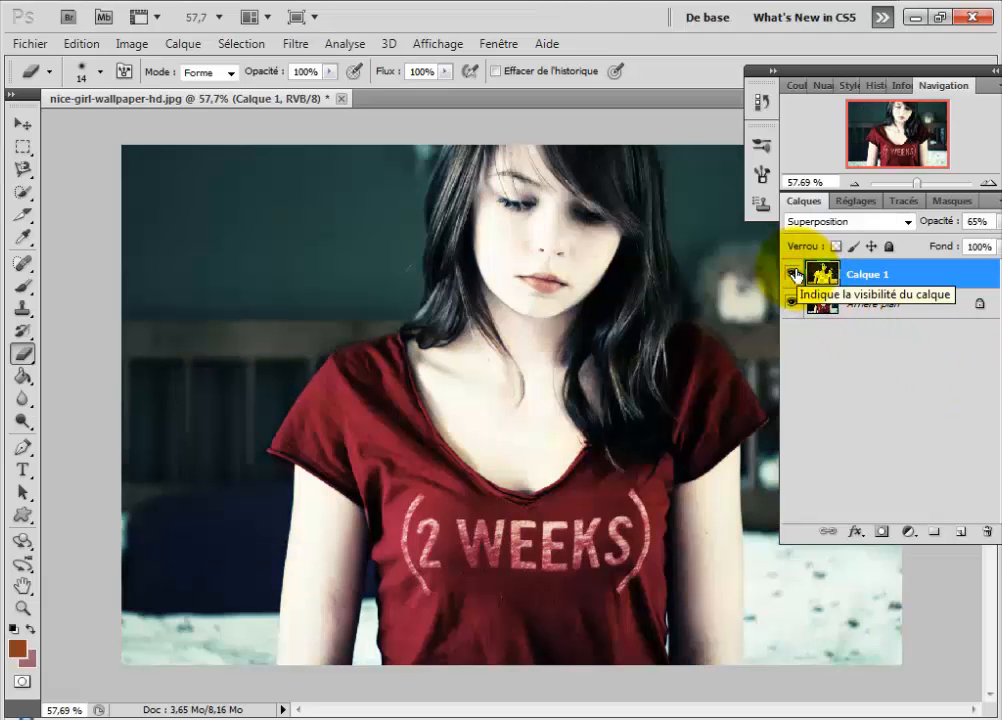
click(795, 273)
click(793, 273)
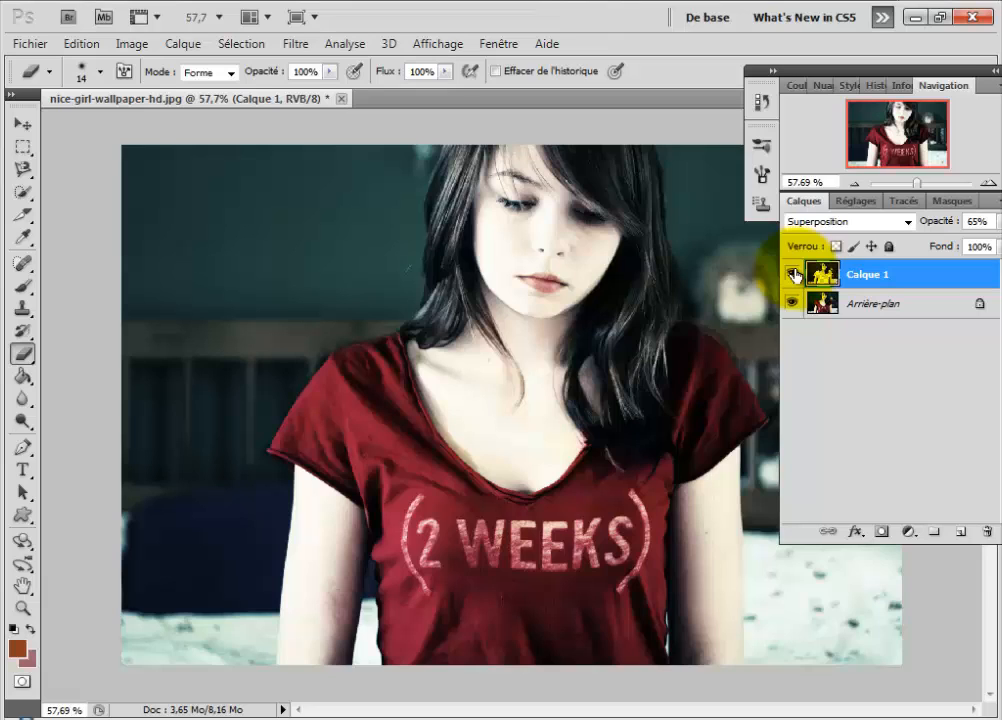
click(792, 274)
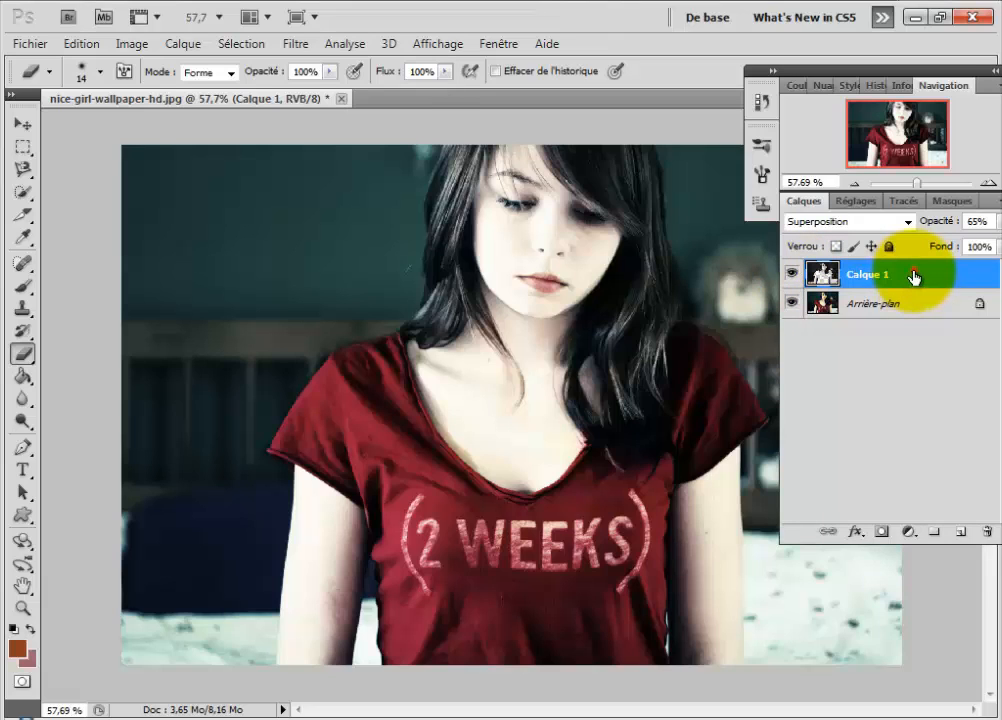
Remove the Calque 1 layer and duplicate the Arrière-plan background onto a new layer
key(ctrl+e)
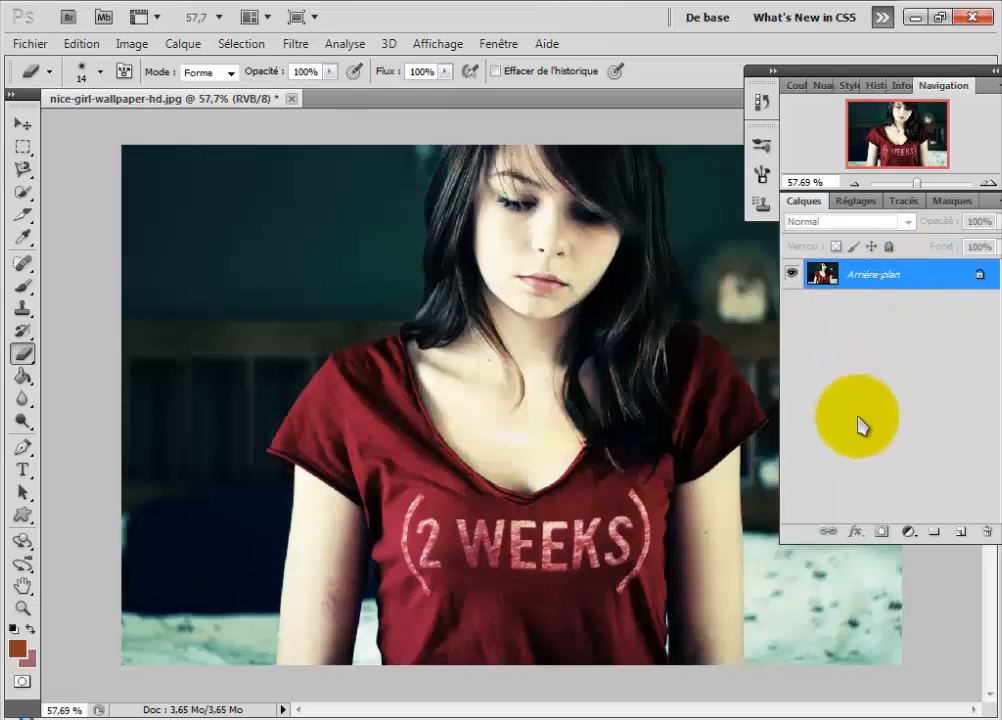
click(884, 282)
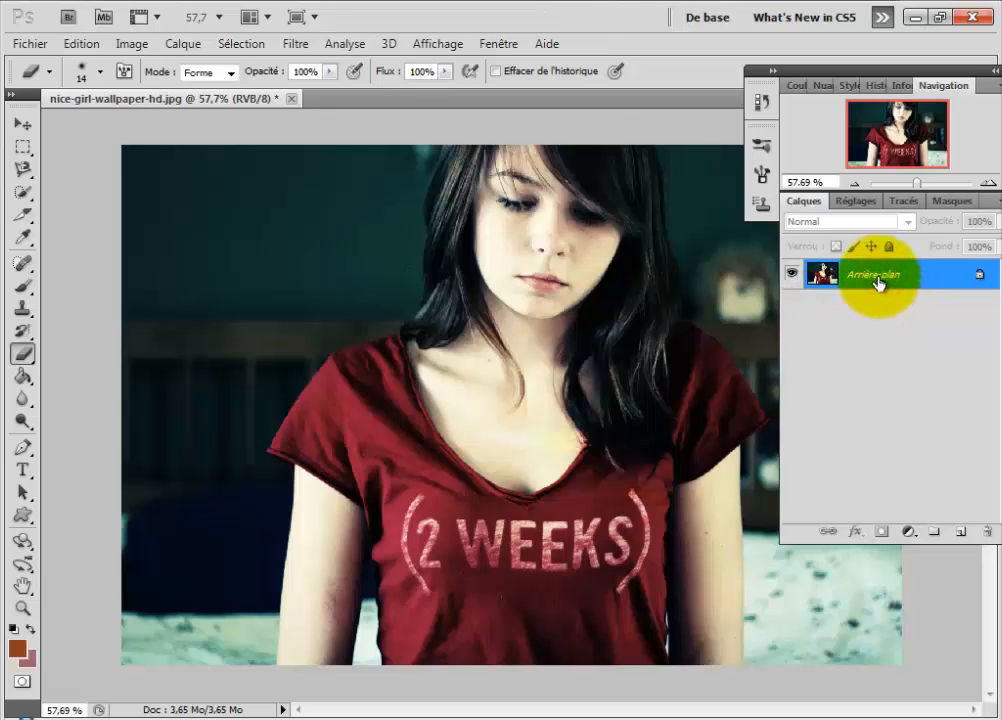
key(ctrl+j)
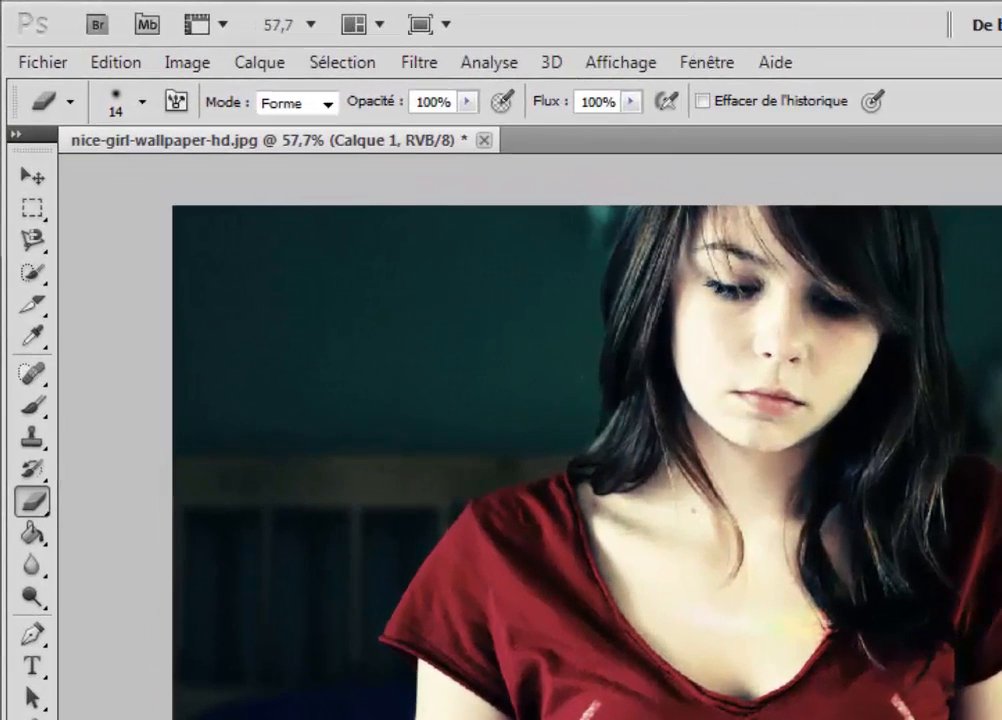
Desaturate the duplicated layer to turn it black and white
click(200, 63)
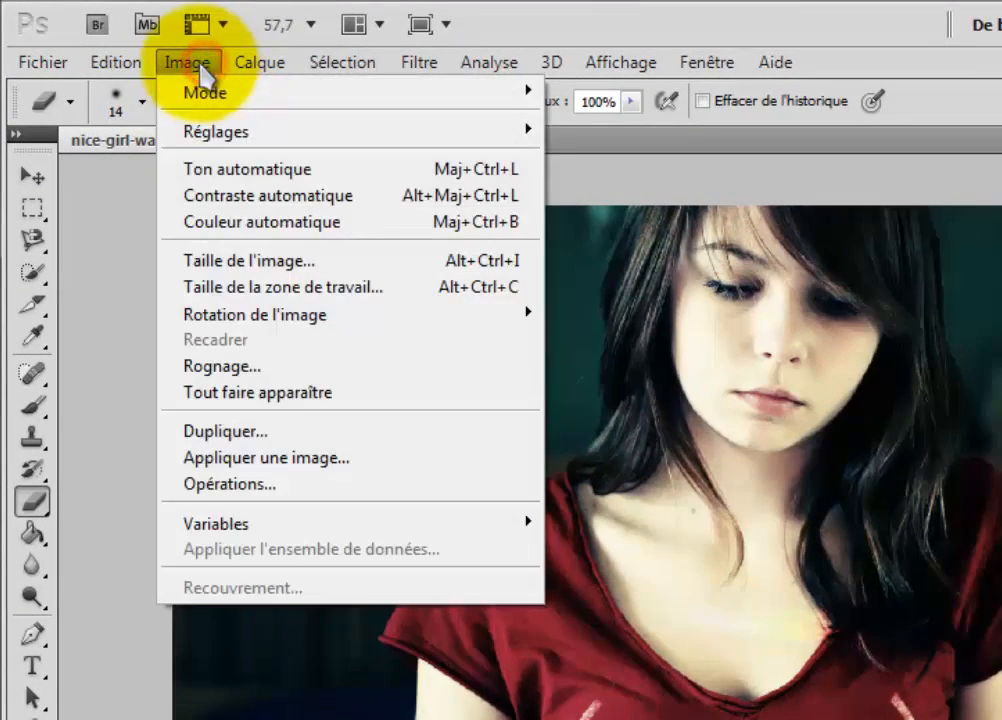
click(233, 131)
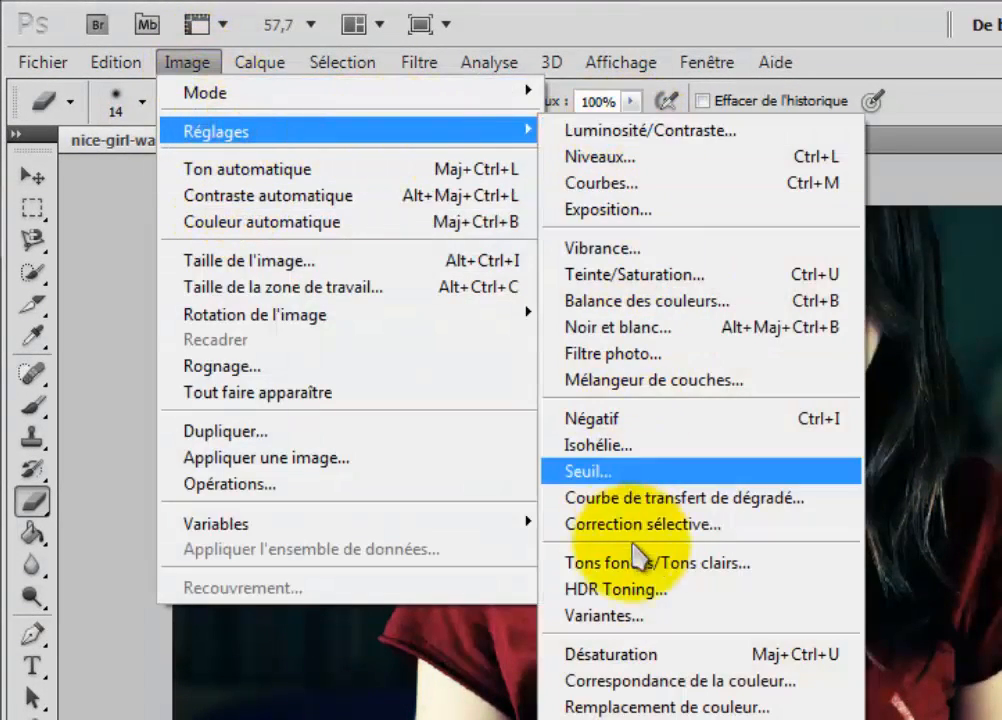
click(598, 656)
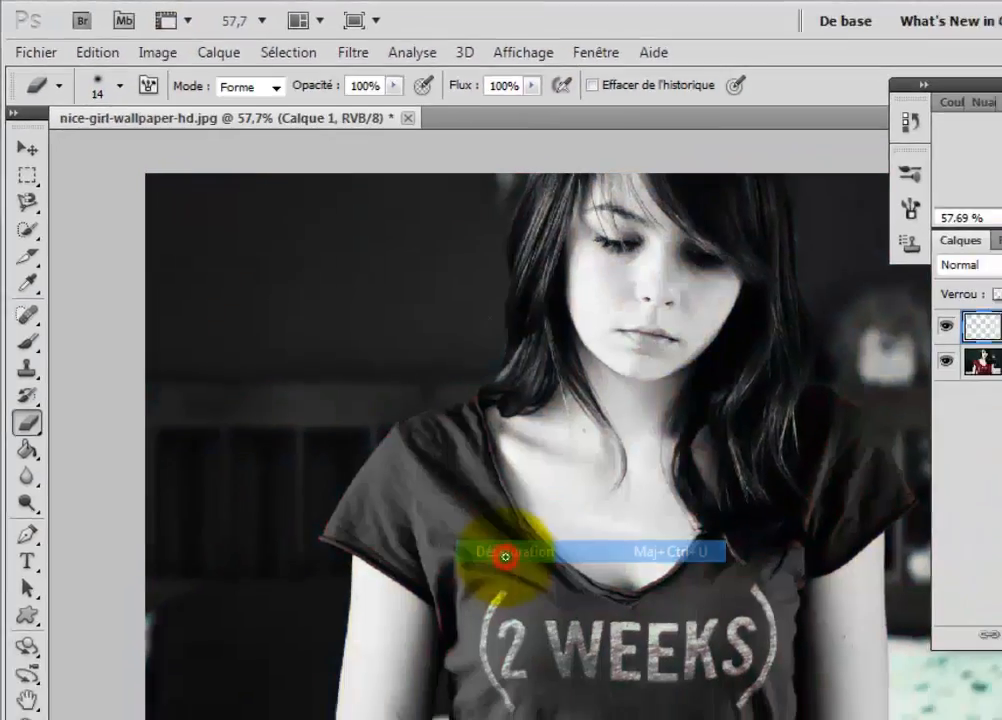
Set the desaturated layer's blend mode to Superposition
drag(906, 66, 880, 145)
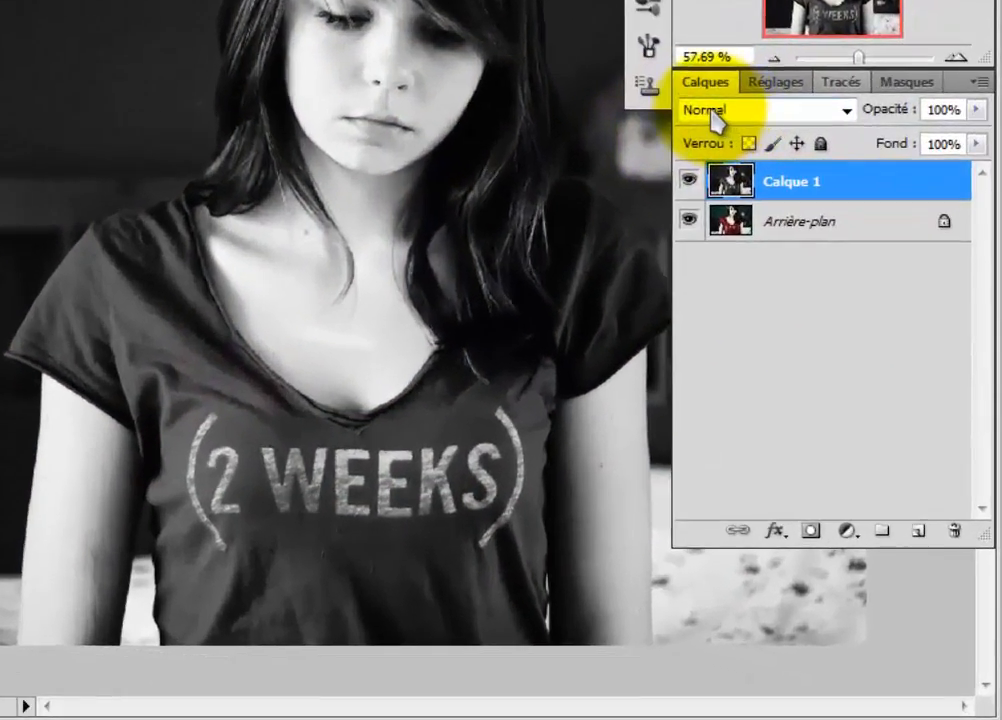
click(787, 115)
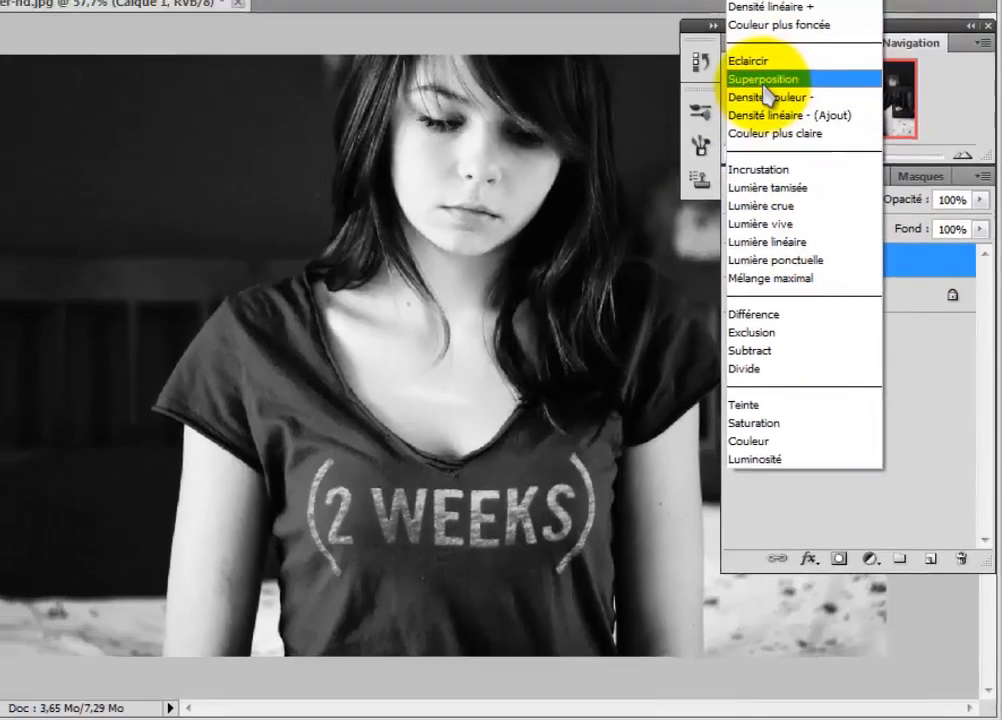
click(740, 1)
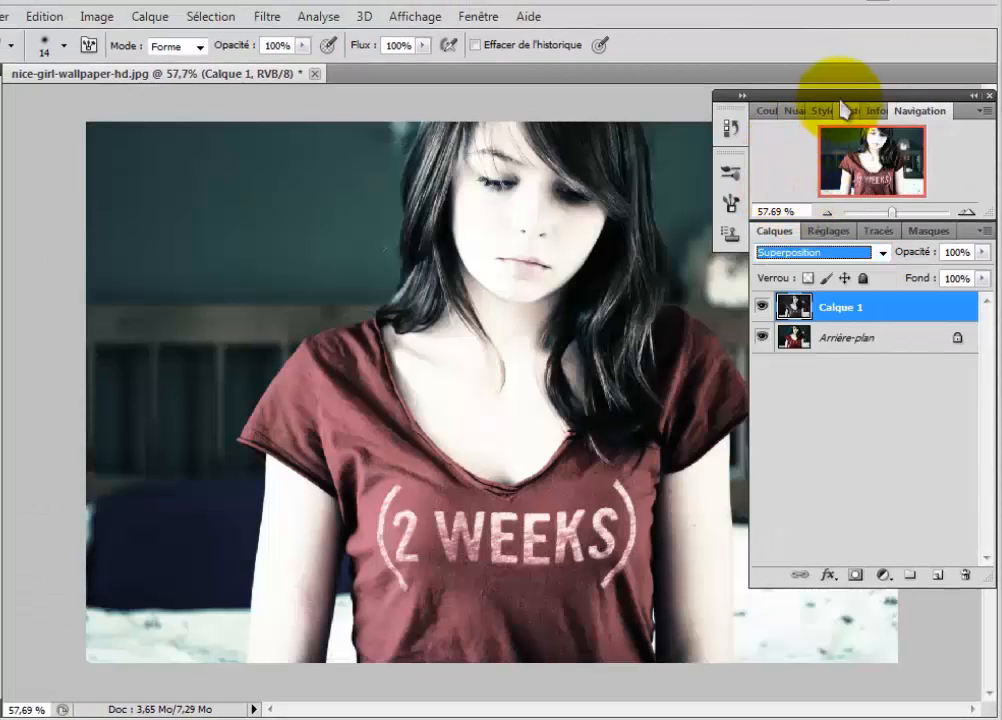
Try several opacity levels on the desaturated Calque 1 layer and set it to 89%
drag(842, 97, 824, 53)
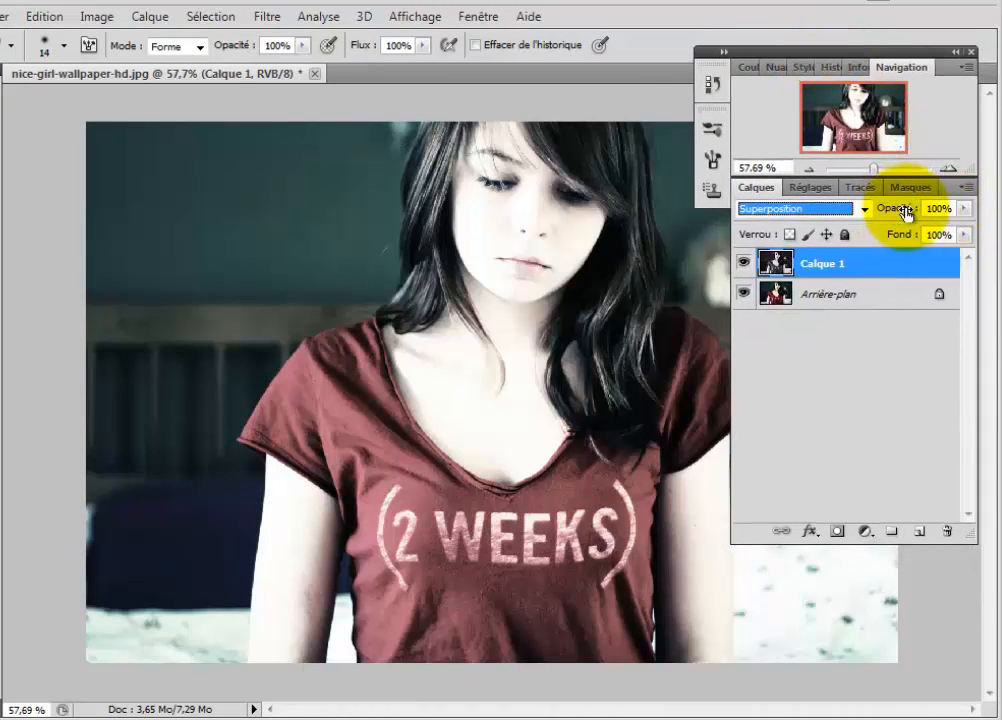
click(964, 209)
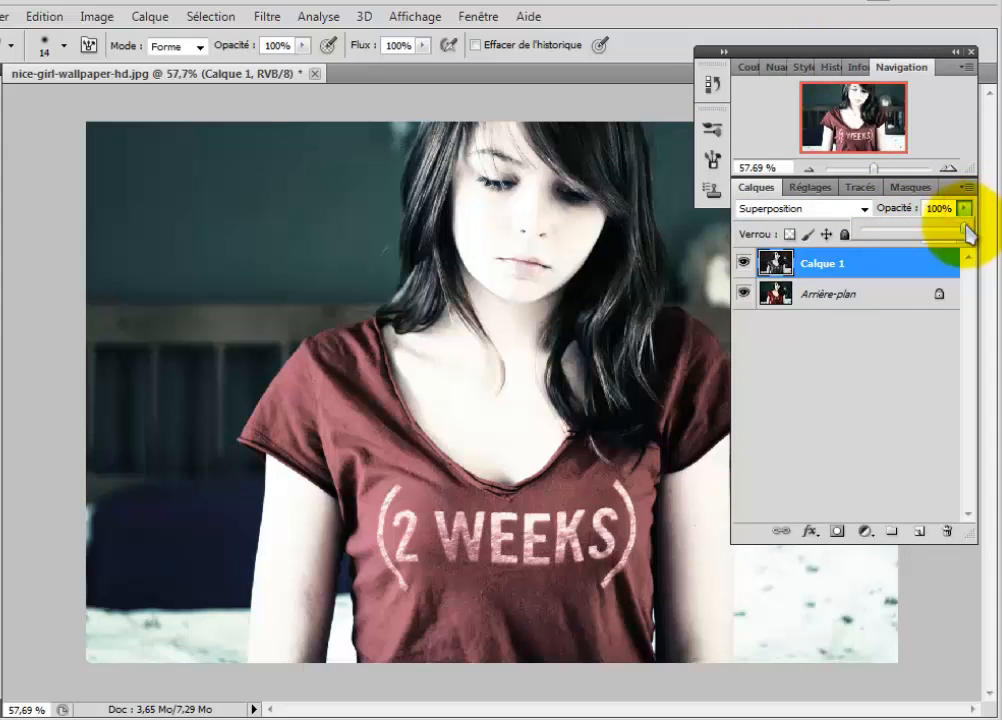
drag(963, 228, 920, 236)
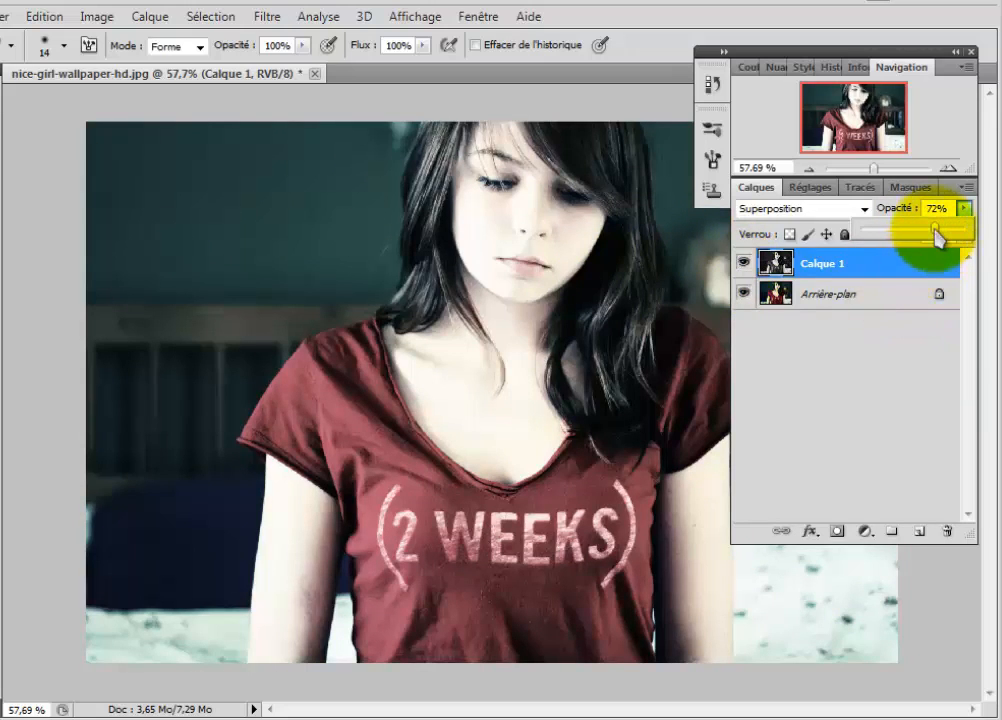
drag(965, 230, 969, 234)
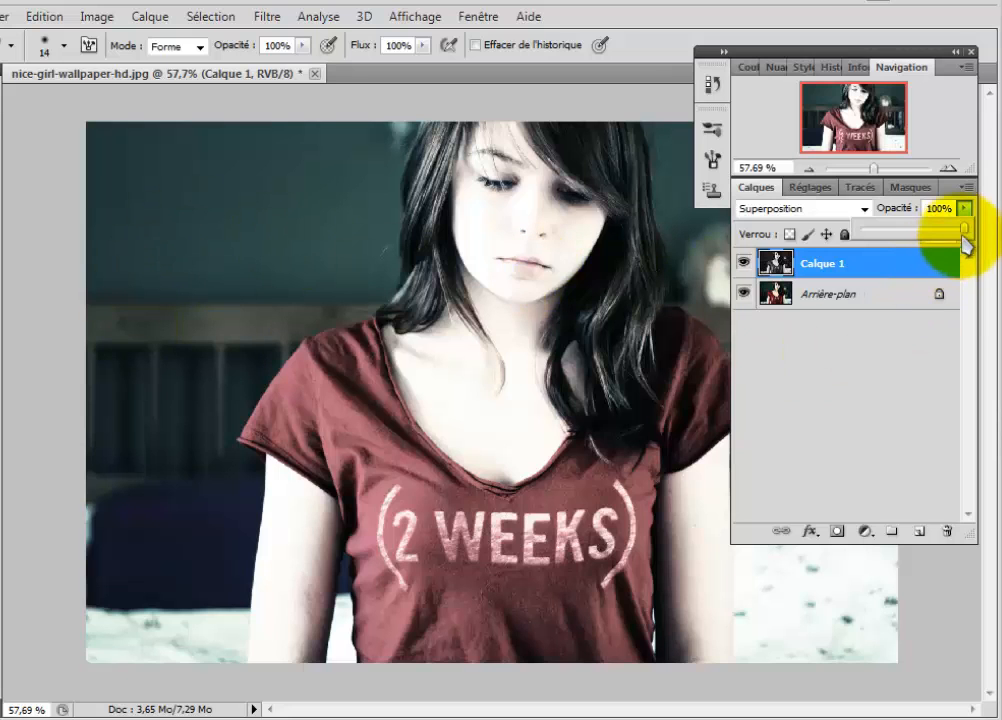
drag(943, 230, 940, 234)
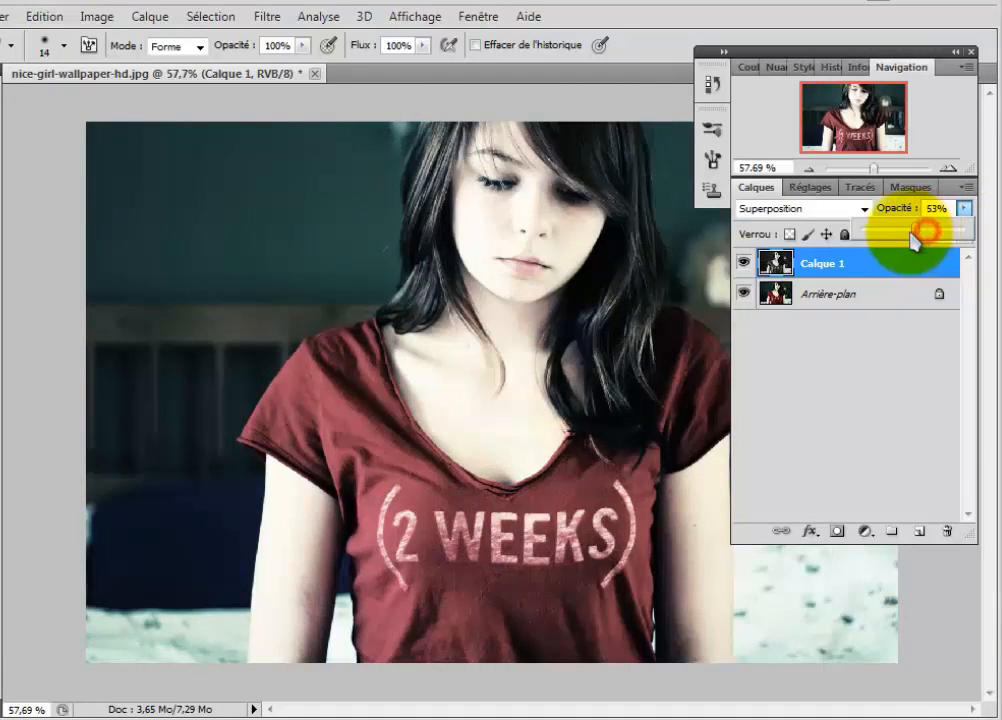
drag(915, 240, 918, 232)
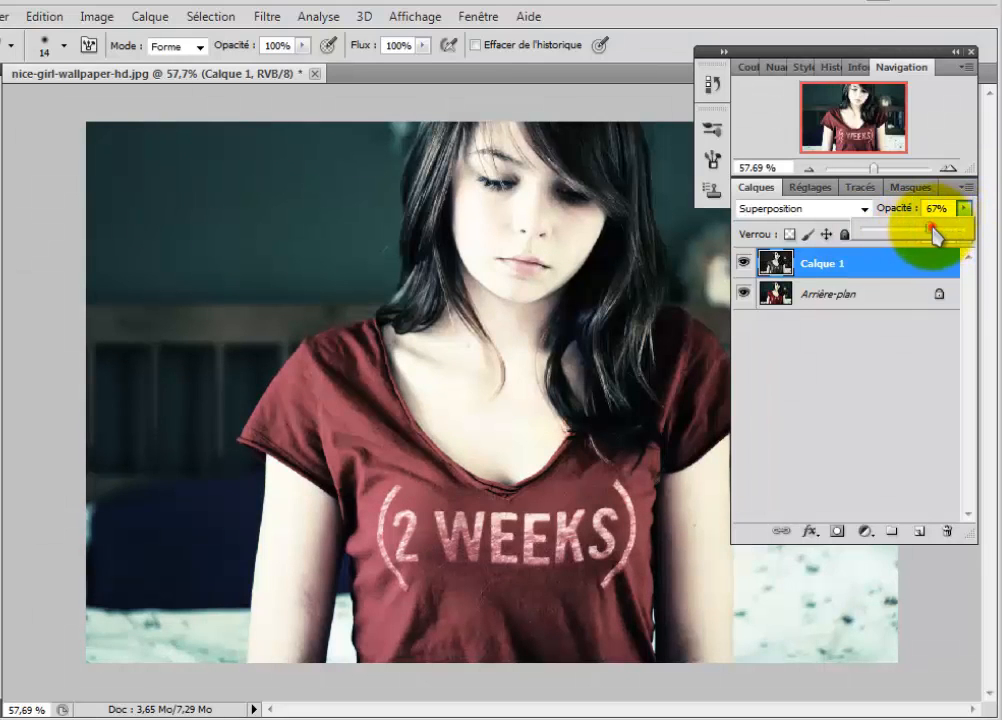
drag(946, 237, 970, 236)
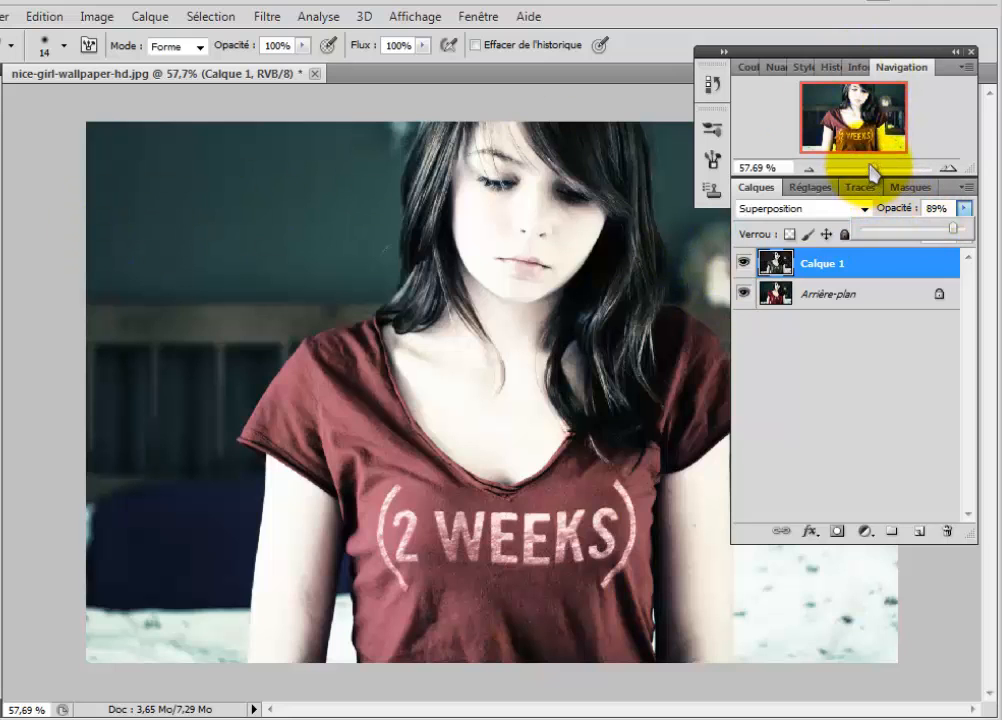
Erase Calque 1 over the lips with a soft round 13 px eraser brush at 0% hardness
drag(875, 168, 888, 172)
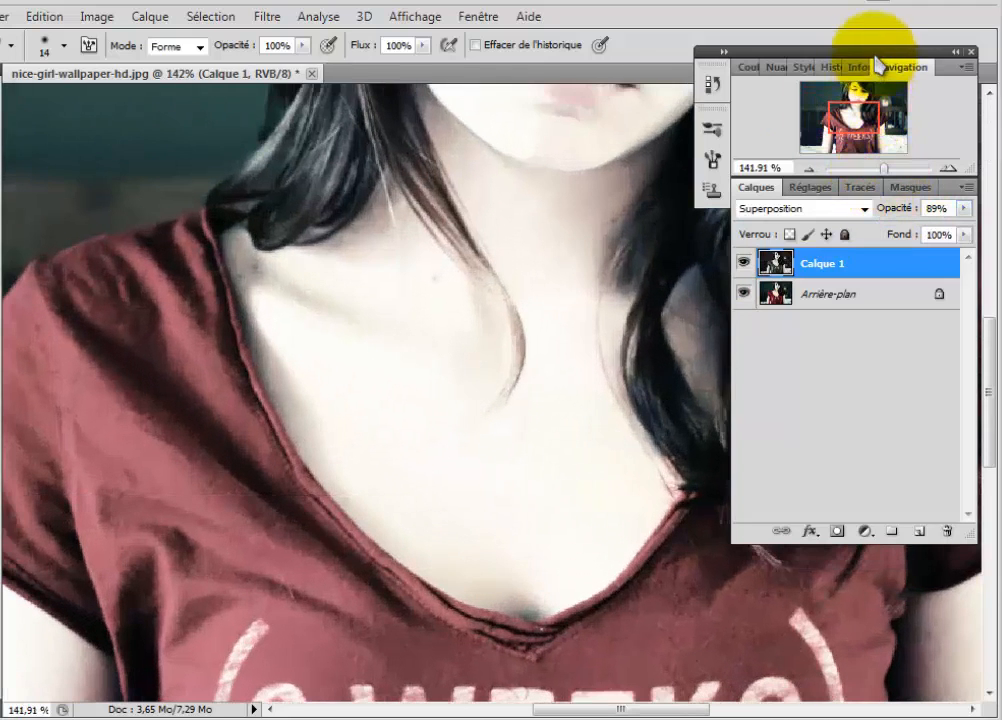
drag(873, 51, 250, 193)
drag(988, 336, 988, 272)
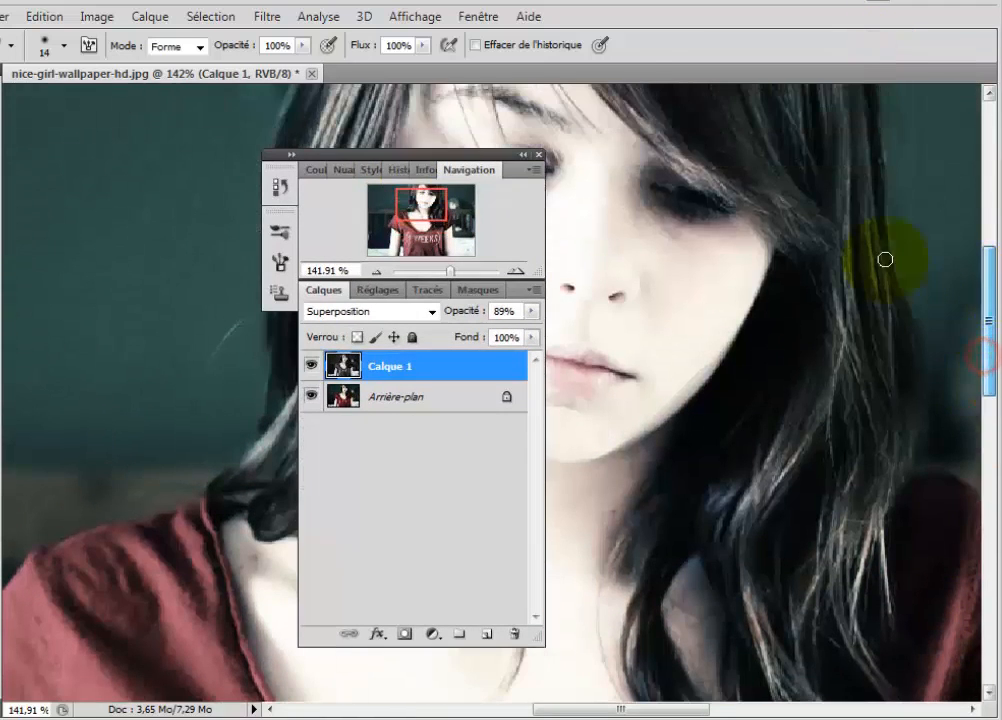
drag(465, 166, 380, 174)
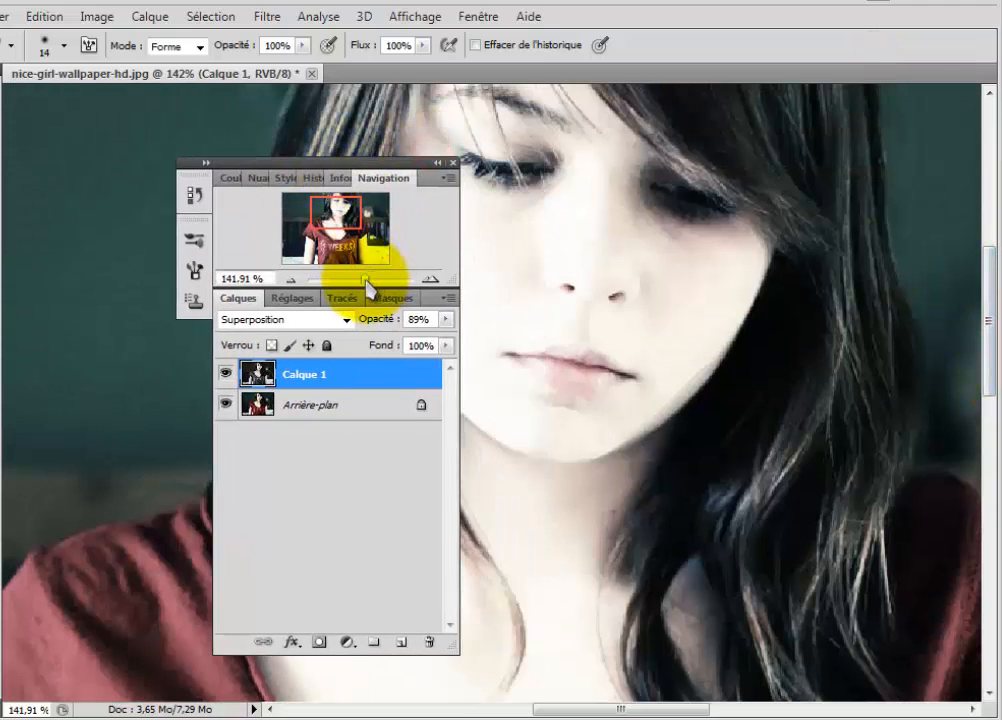
mouse_move(368, 287)
mouse_down()
mouse_move(369, 276)
mouse_move(380, 288)
mouse_up()
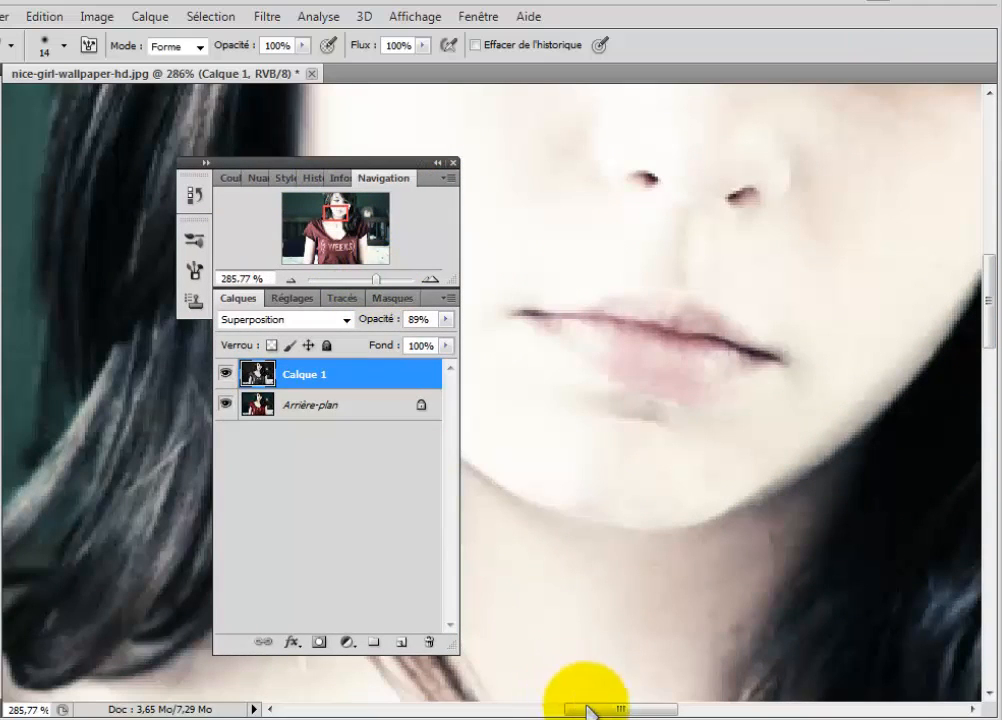
drag(592, 708, 603, 708)
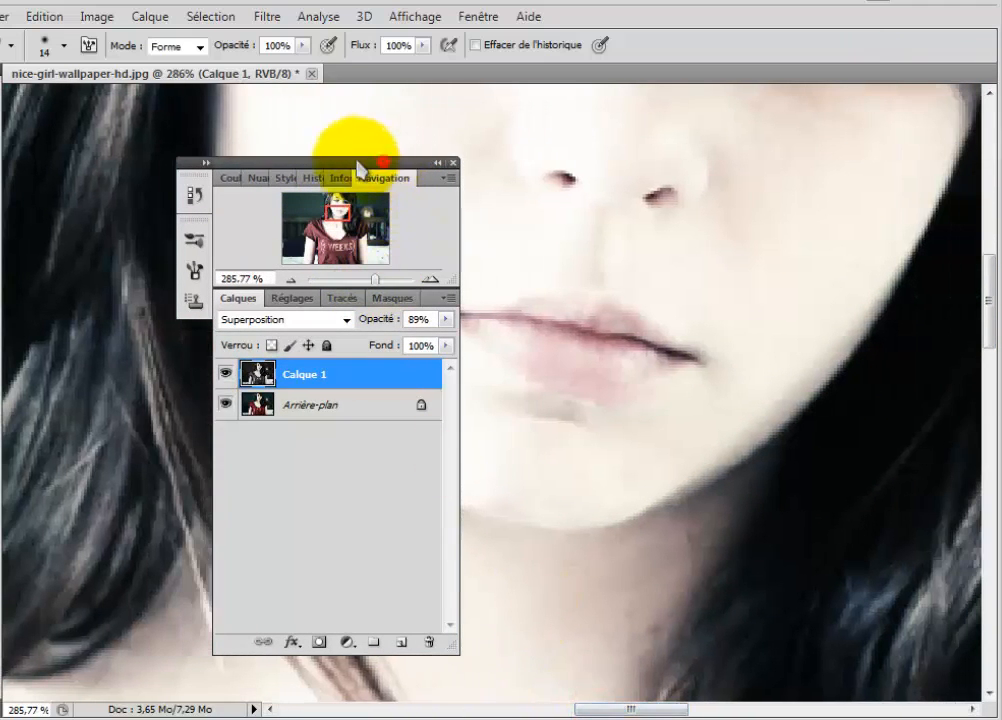
drag(379, 161, 240, 98)
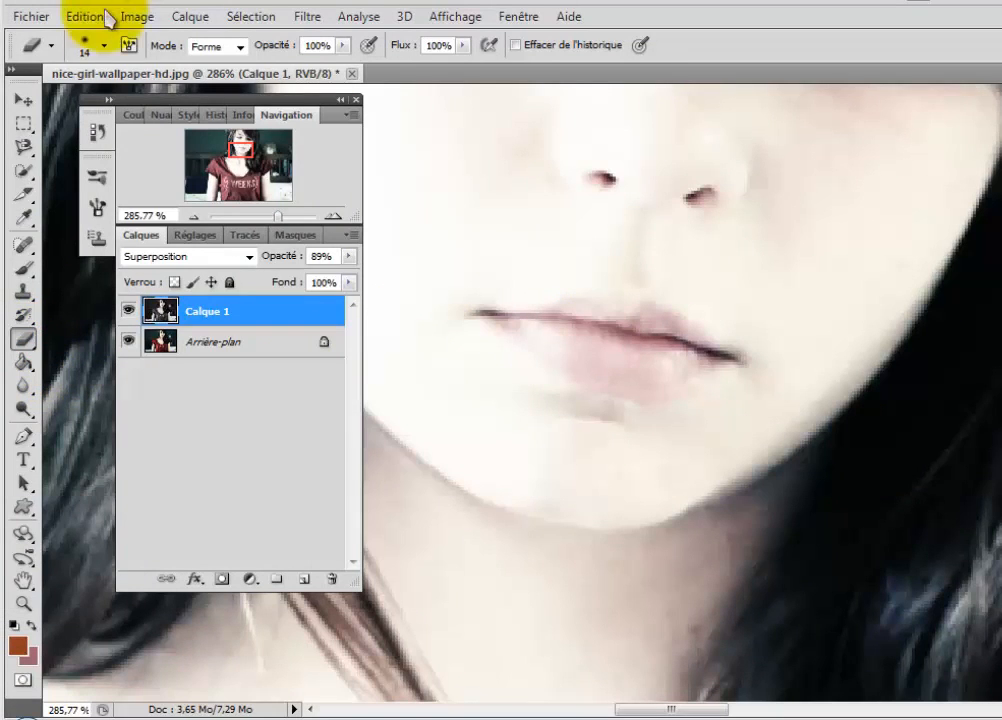
click(105, 47)
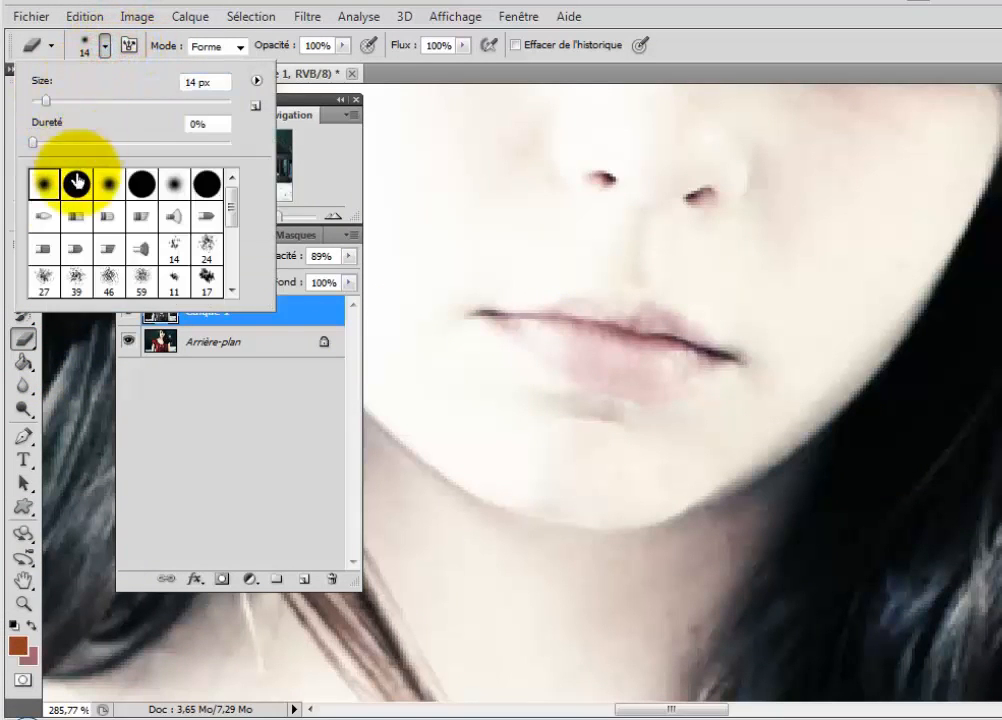
click(42, 186)
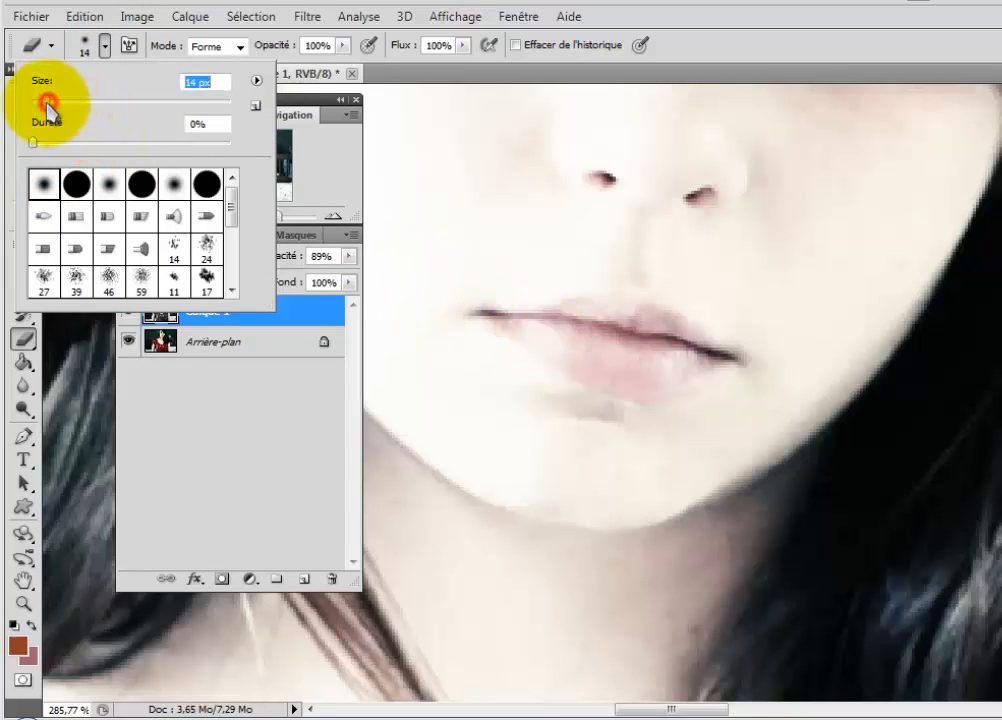
drag(47, 103, 45, 103)
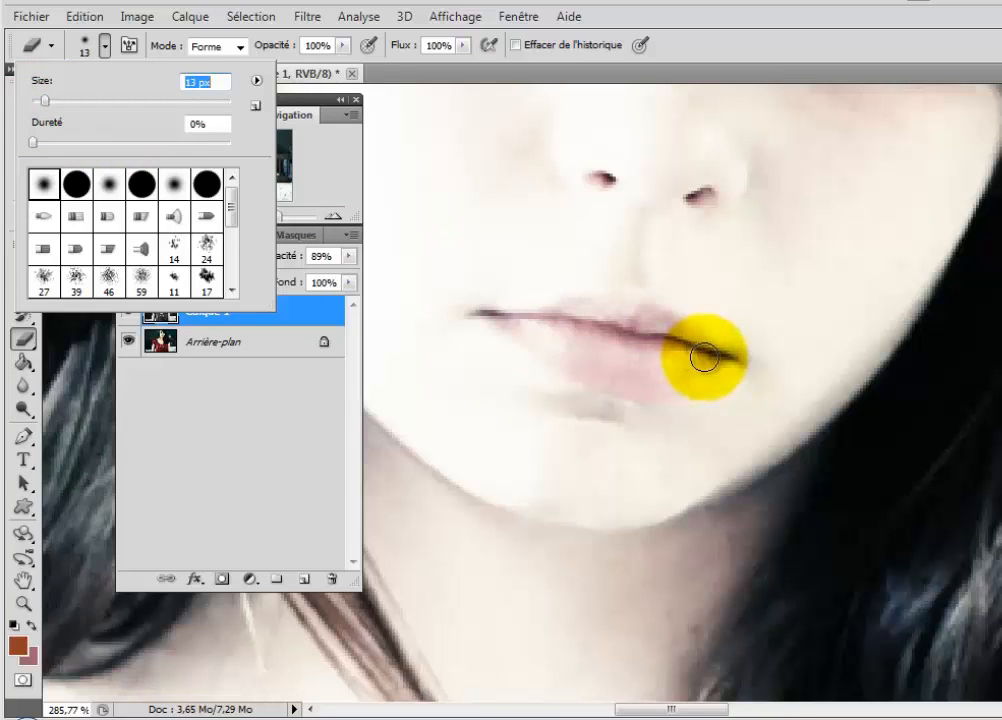
click(695, 360)
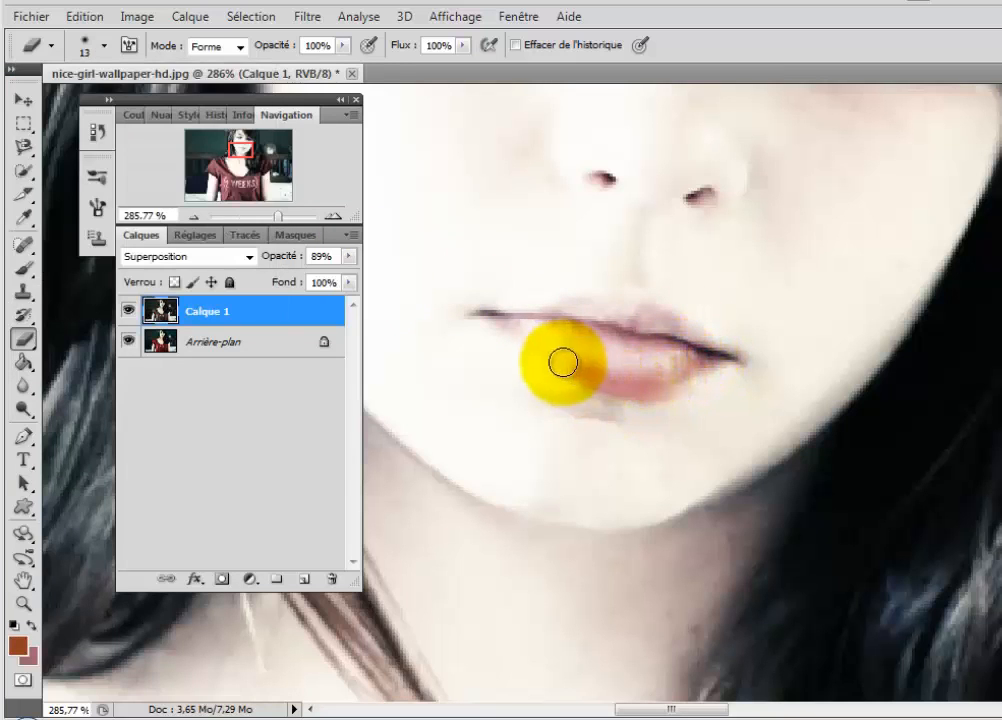
mouse_move(562, 362)
mouse_down()
mouse_move(491, 315)
mouse_move(620, 313)
mouse_move(709, 351)
mouse_move(640, 353)
mouse_move(499, 316)
mouse_move(585, 328)
mouse_move(647, 321)
mouse_move(713, 356)
mouse_move(675, 357)
mouse_move(636, 332)
mouse_move(583, 325)
mouse_move(545, 334)
mouse_move(502, 318)
mouse_move(612, 314)
mouse_move(676, 325)
mouse_move(716, 352)
mouse_move(603, 357)
mouse_move(497, 326)
mouse_move(607, 315)
mouse_move(694, 331)
mouse_move(711, 349)
mouse_move(596, 324)
mouse_move(509, 320)
mouse_move(662, 337)
mouse_move(710, 357)
mouse_move(662, 324)
mouse_move(525, 328)
mouse_move(626, 353)
mouse_up()
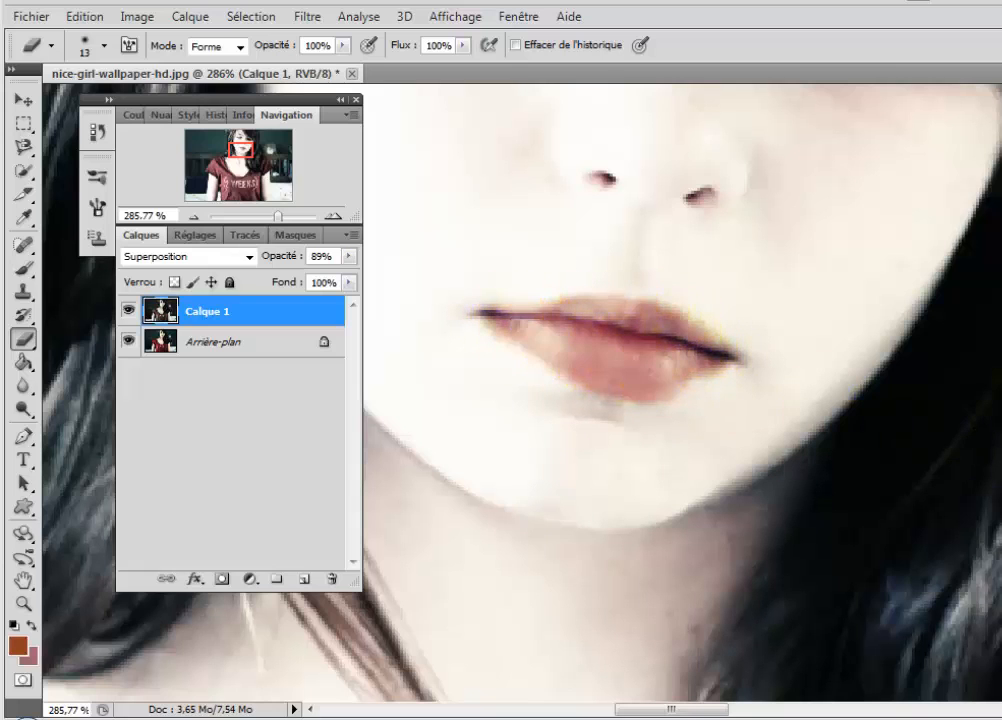
Select the T-shirt with the Quick Selection tool using a size 47 brush, covering the torso and both sleeves
drag(1001, 325, 1001, 257)
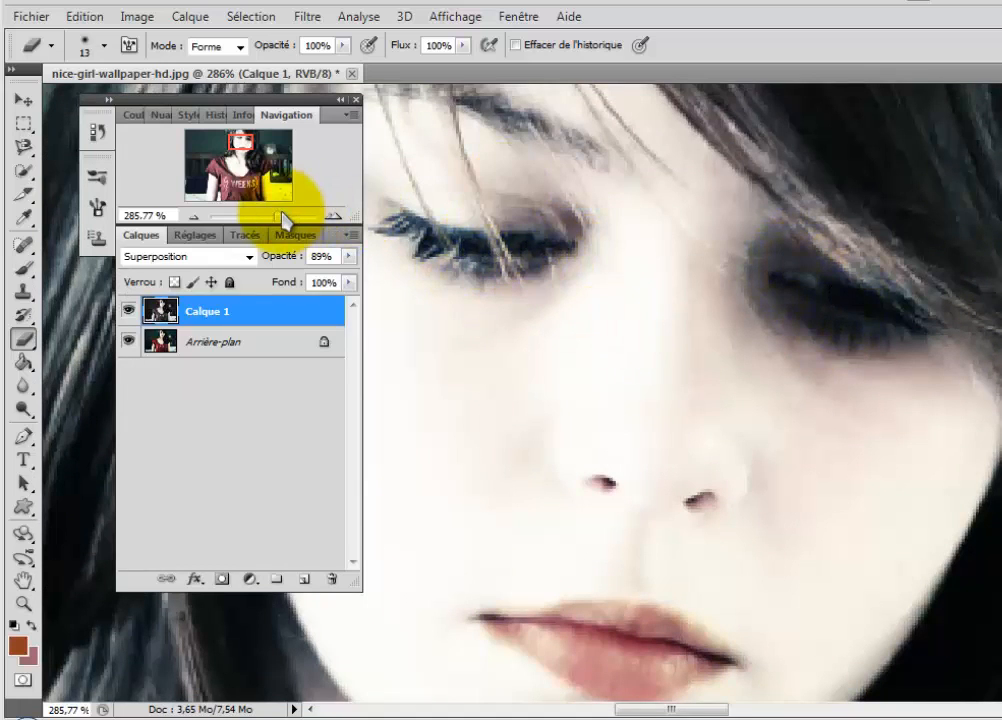
drag(278, 217, 258, 222)
drag(224, 99, 852, 128)
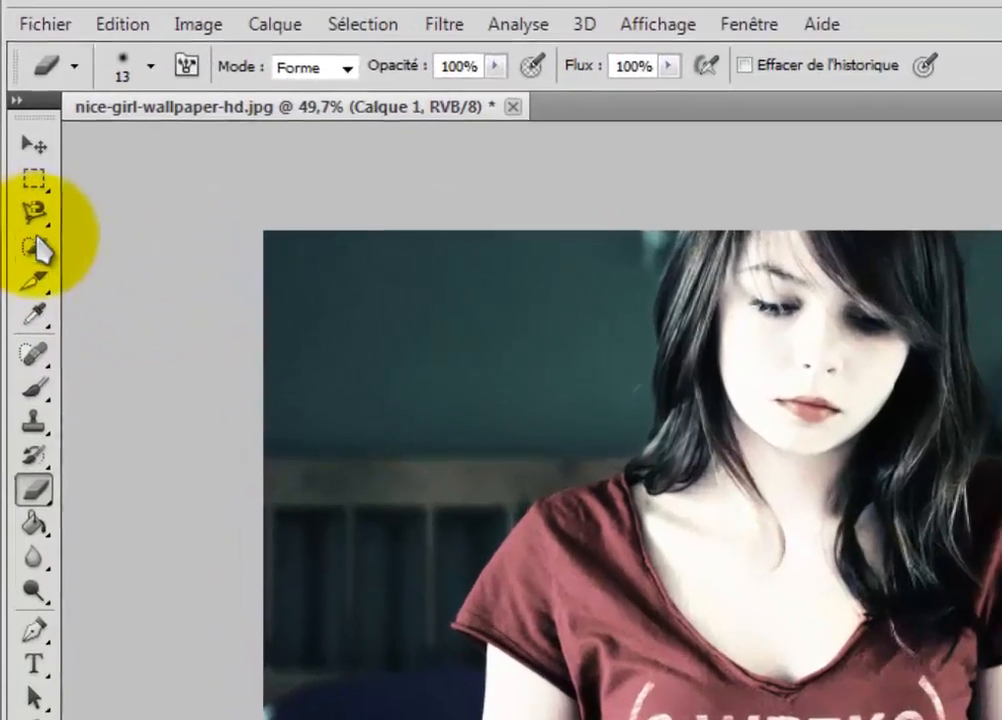
click(23, 170)
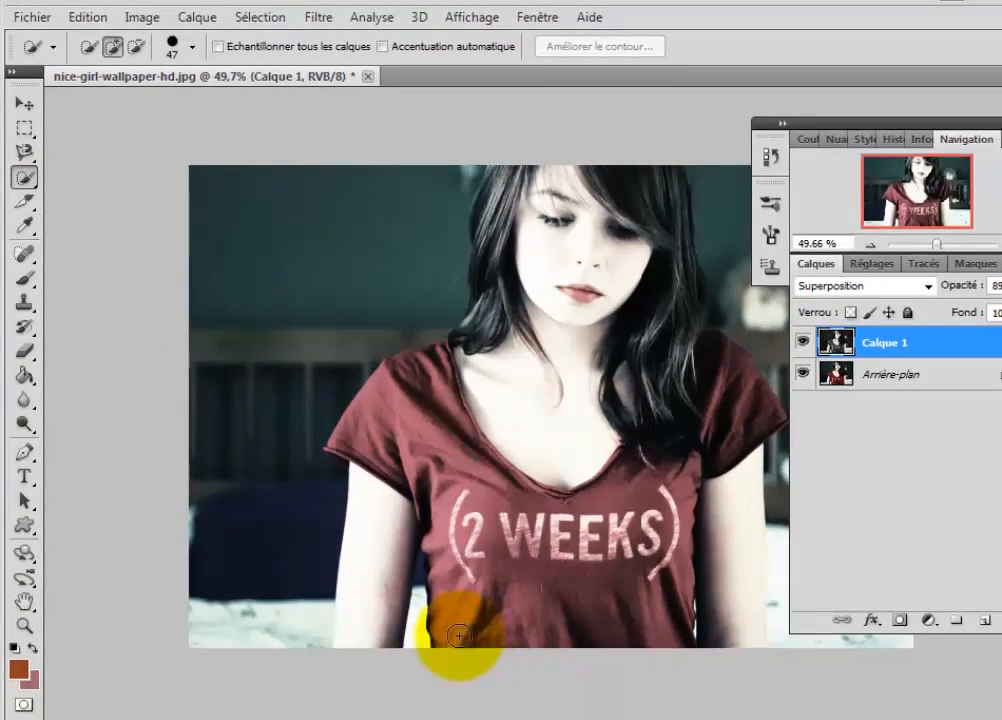
mouse_move(458, 635)
mouse_down()
mouse_move(439, 495)
mouse_move(426, 469)
mouse_move(381, 416)
mouse_up()
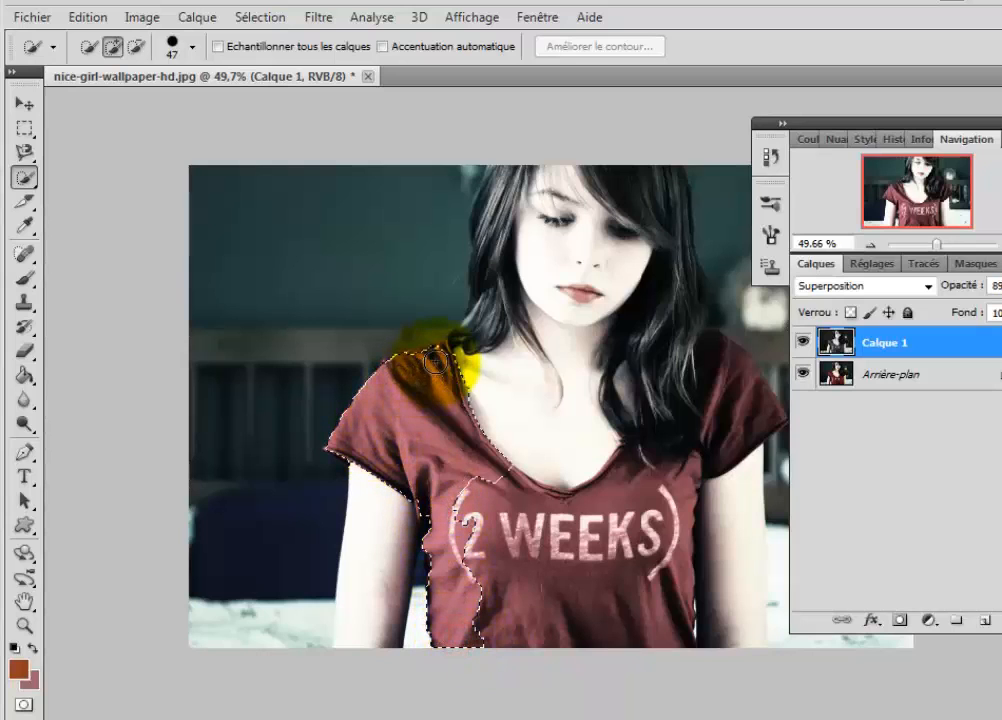
mouse_move(434, 362)
mouse_down()
mouse_move(530, 496)
mouse_move(615, 528)
mouse_move(643, 470)
mouse_up()
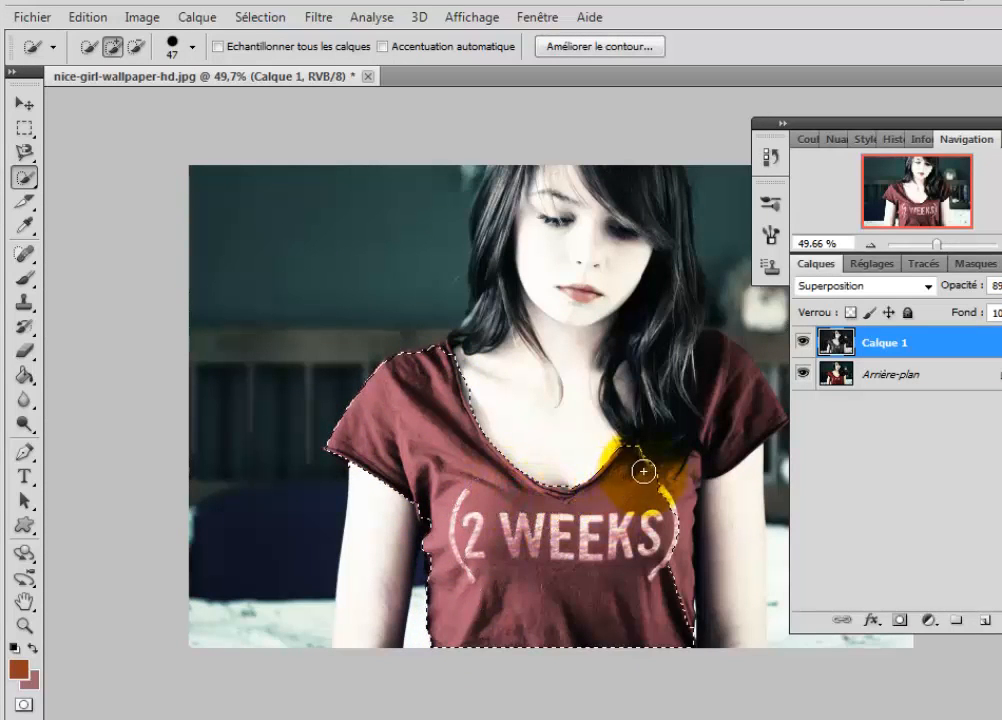
drag(716, 344, 734, 405)
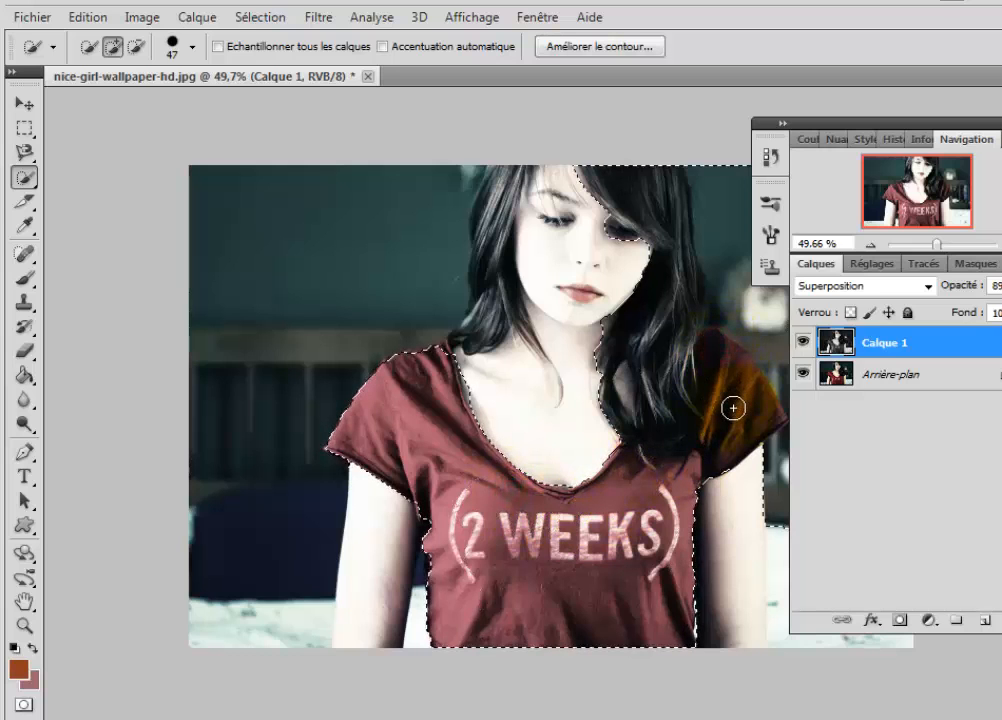
Subtract the hair and background from the selection around the sleeve on the photo's right side, keeping the sleeve selected
drag(908, 142, 318, 170)
mouse_move(897, 179)
mouse_down()
mouse_move(888, 448)
mouse_move(841, 483)
mouse_move(727, 492)
mouse_move(725, 510)
mouse_move(784, 497)
mouse_up()
mouse_move(780, 353)
alt+mouse_down()
mouse_move(726, 311)
mouse_move(685, 307)
alt+mouse_up()
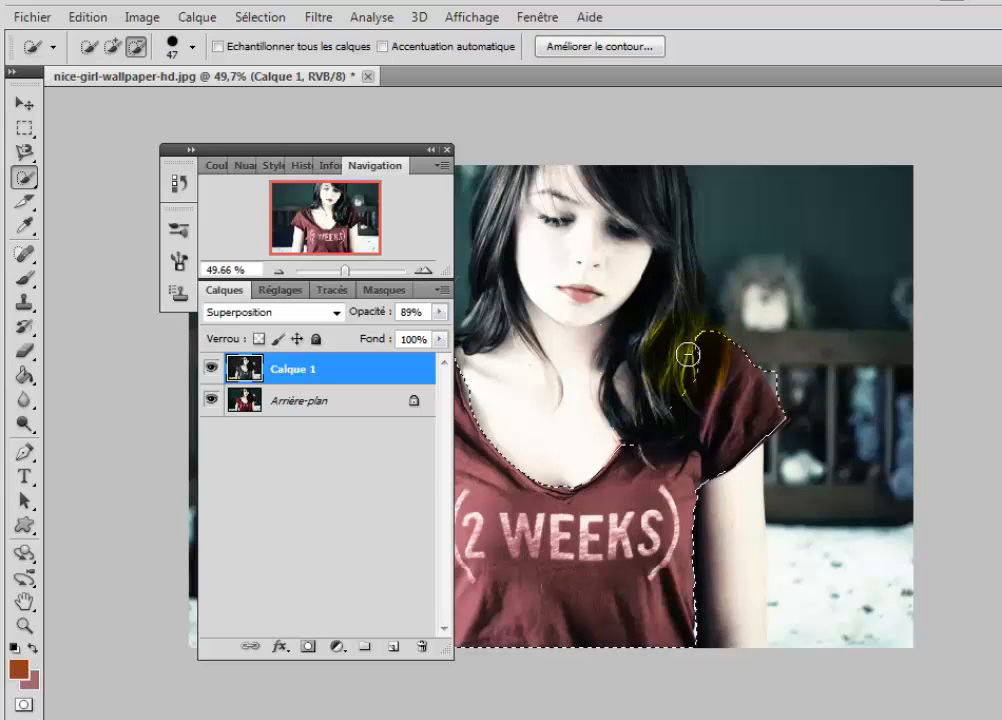
mouse_move(820, 379)
alt+mouse_down()
mouse_move(778, 376)
mouse_move(781, 403)
mouse_move(758, 426)
alt+mouse_up()
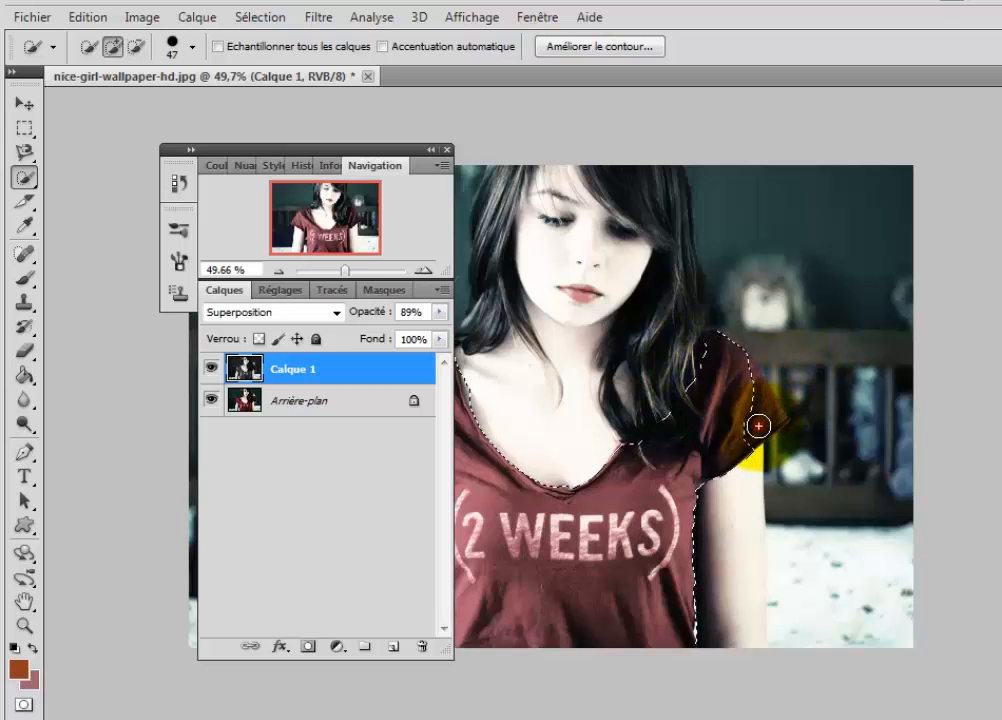
Refine the selection edge with Smart Radius enabled, brushing around the T-shirt's contour at size 35 and outputting to a selection
mouse_move(304, 164)
mouse_down()
mouse_move(925, 156)
mouse_move(145, 160)
mouse_up()
click(597, 45)
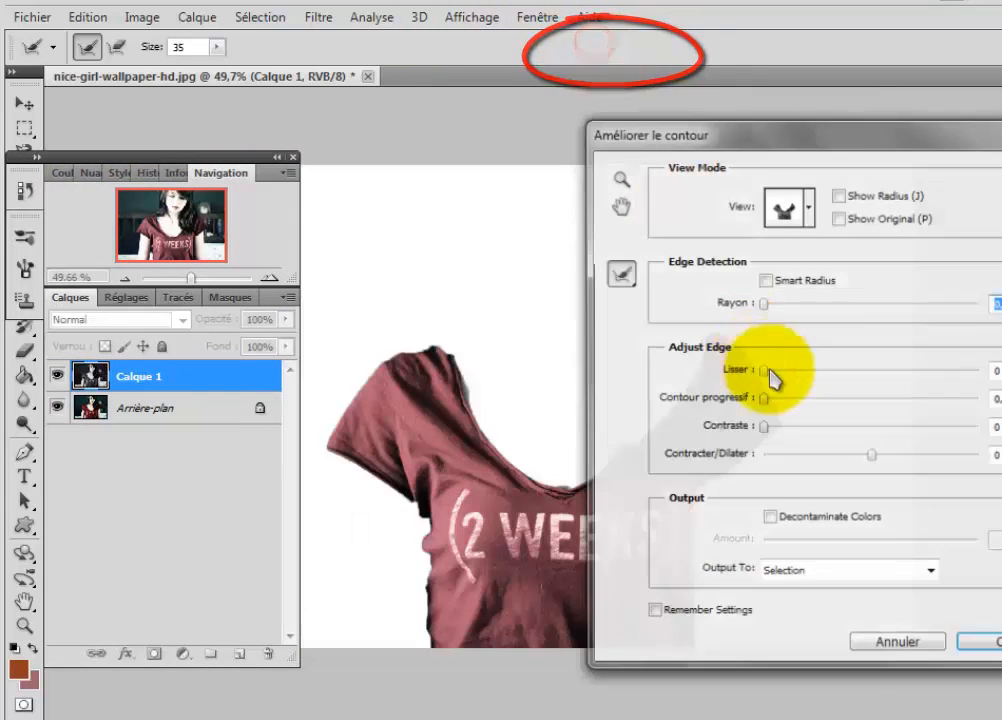
click(764, 280)
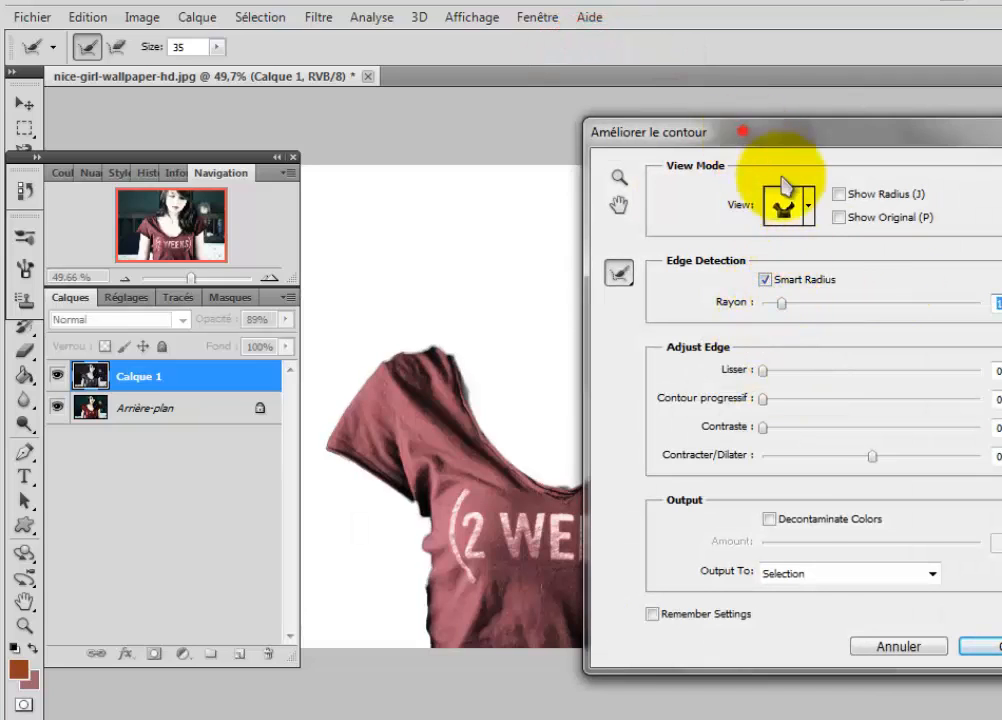
drag(745, 130, 910, 507)
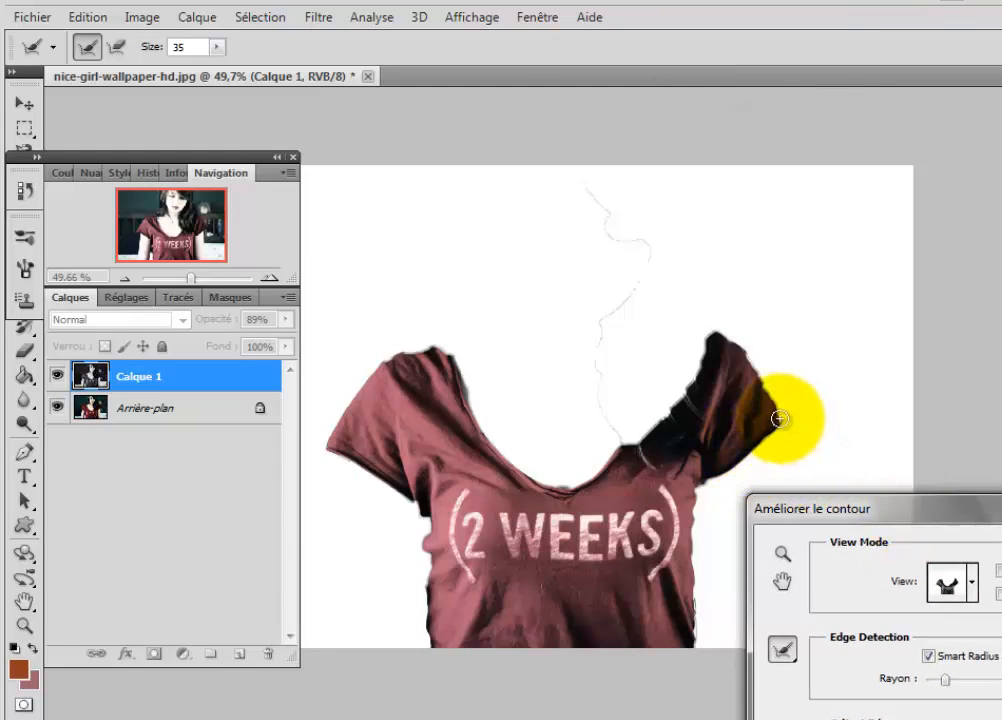
mouse_move(781, 418)
mouse_down()
mouse_move(756, 365)
mouse_move(722, 331)
mouse_move(772, 420)
mouse_move(758, 436)
mouse_move(696, 488)
mouse_move(702, 345)
mouse_move(655, 420)
mouse_move(553, 486)
mouse_move(497, 450)
mouse_move(467, 374)
mouse_move(429, 342)
mouse_move(369, 371)
mouse_move(412, 348)
mouse_move(435, 290)
mouse_move(420, 470)
mouse_move(433, 646)
mouse_up()
drag(865, 530, 618, 151)
click(940, 645)
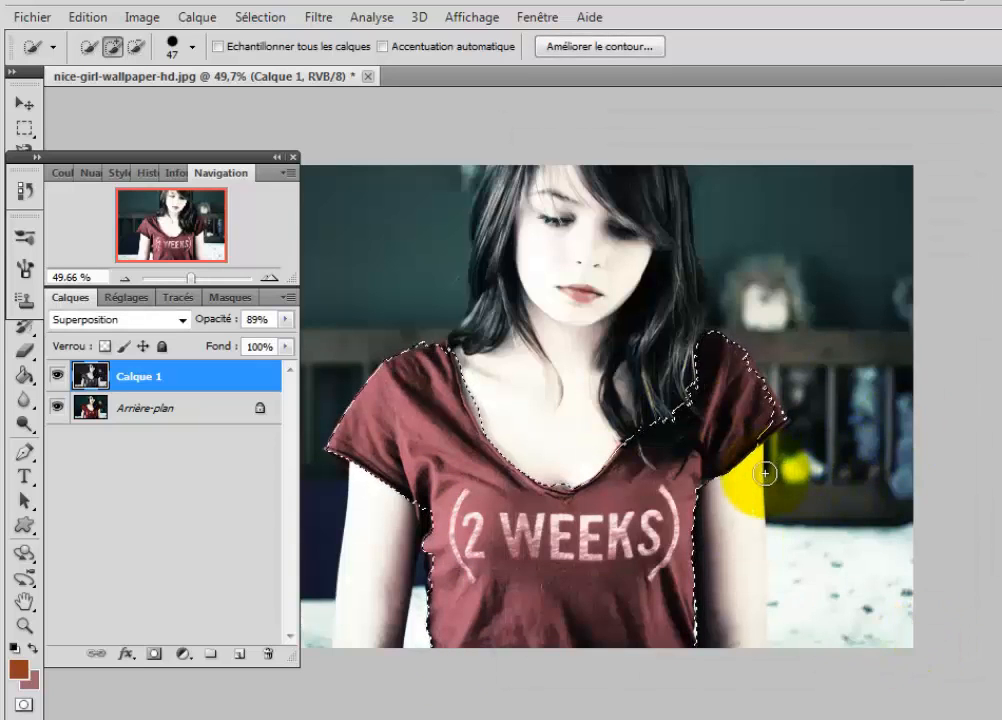
Touch up the T-shirt selection around the sleeve on the photo's right side with the Quick Selection brush
drag(767, 463, 710, 439)
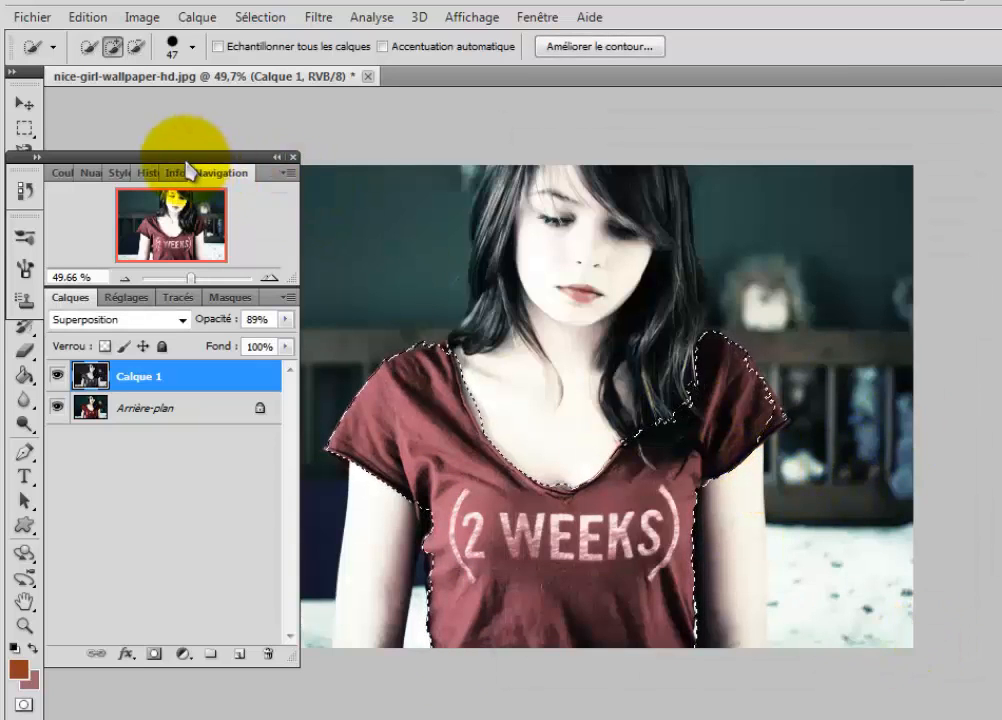
drag(185, 160, 944, 179)
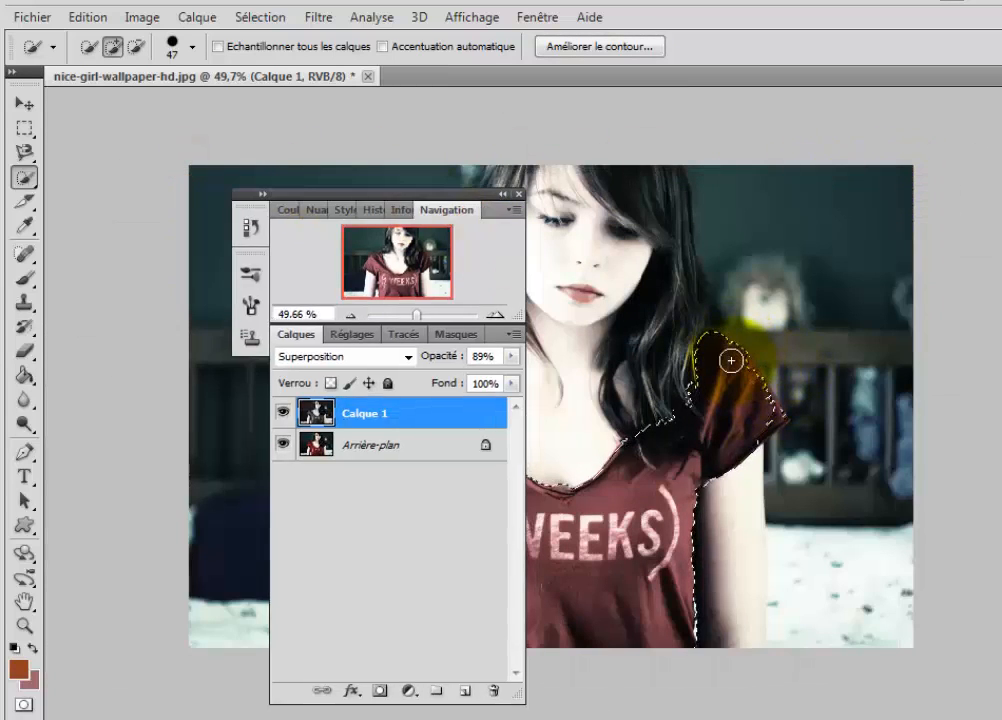
drag(382, 195, 915, 118)
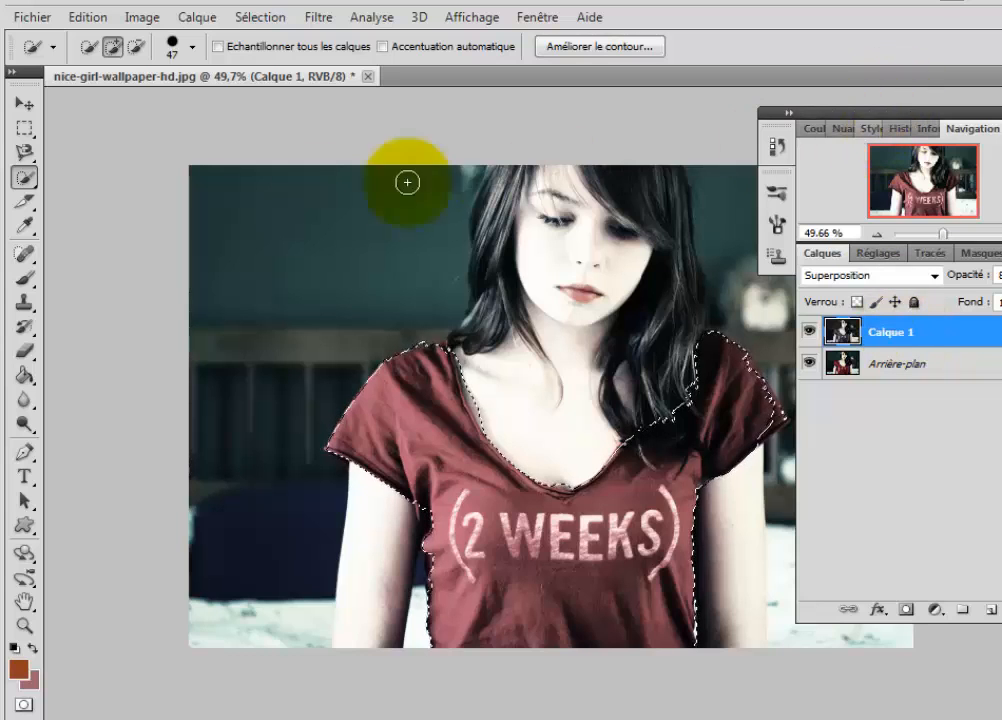
Erase Calque 1 inside the T-shirt selection with a soft 73 px eraser at 0% hardness, and deselect
click(24, 350)
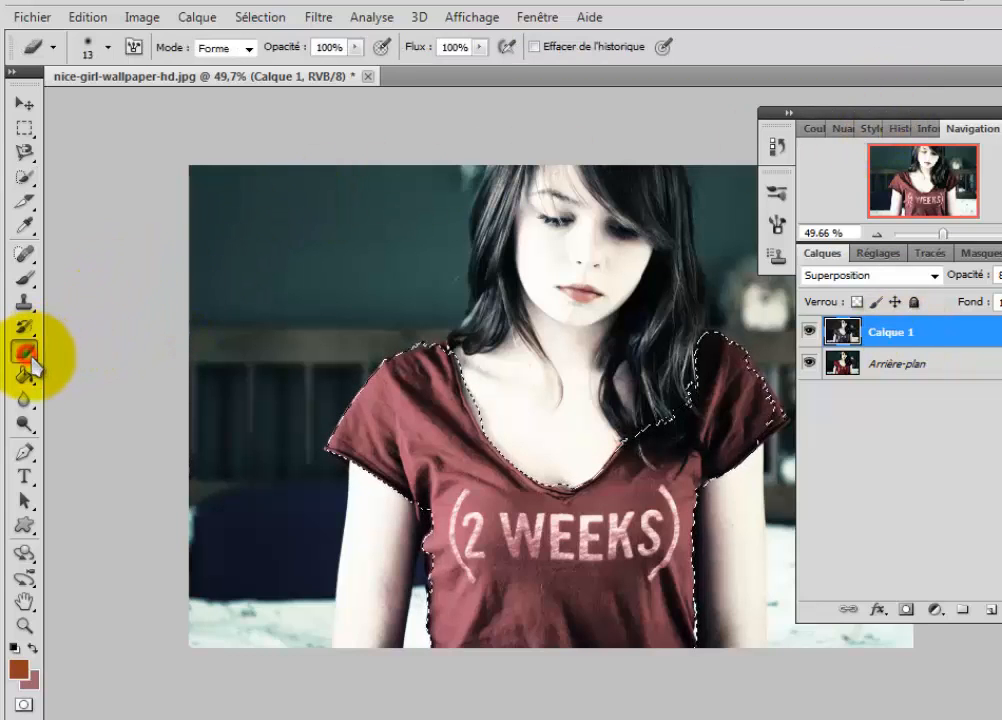
click(107, 47)
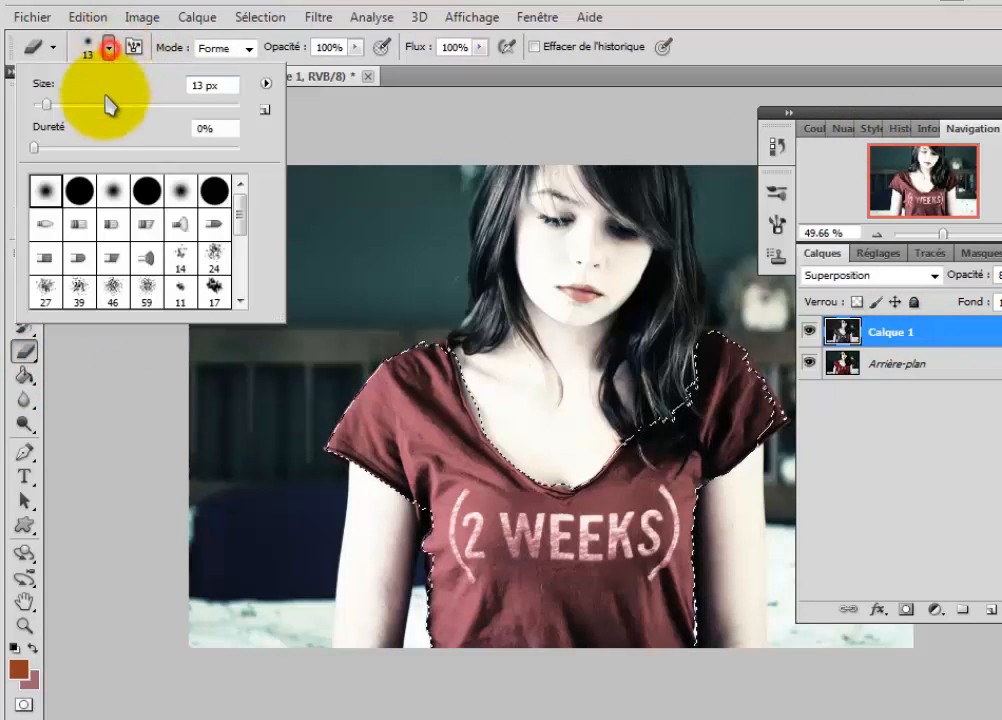
drag(47, 104, 107, 104)
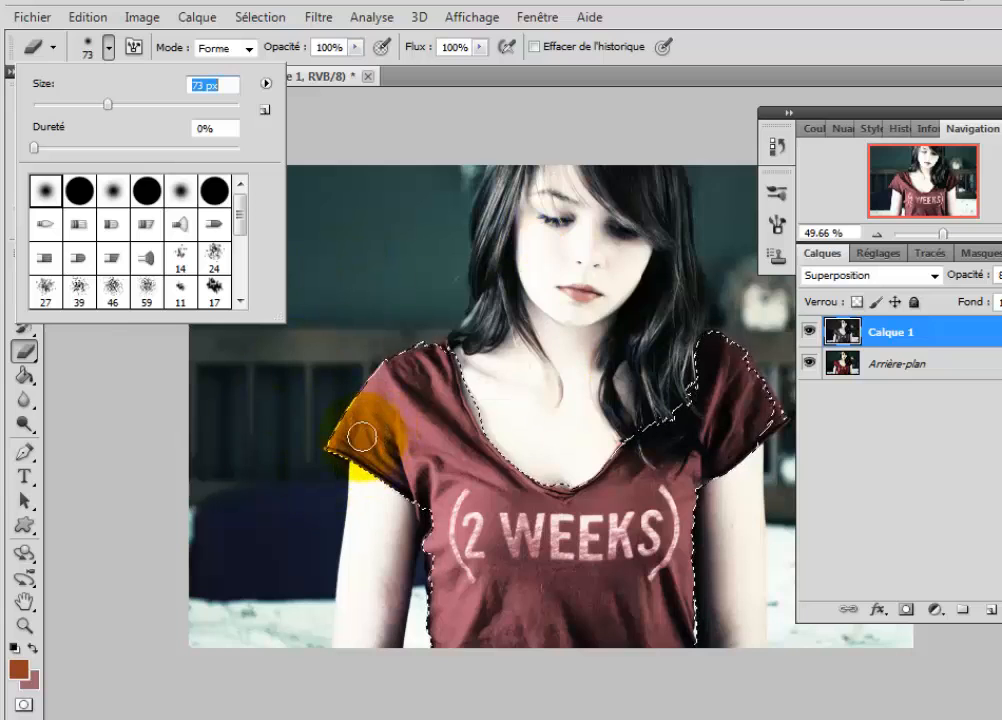
mouse_move(962, 112)
mouse_down()
mouse_move(662, 199)
mouse_move(975, 160)
mouse_move(1001, 137)
mouse_up()
mouse_move(255, 270)
mouse_down()
mouse_move(534, 227)
mouse_move(230, 257)
mouse_move(369, 335)
mouse_move(324, 395)
mouse_up()
mouse_move(278, 431)
mouse_down()
mouse_move(487, 467)
mouse_move(476, 485)
mouse_move(585, 504)
mouse_move(604, 559)
mouse_move(508, 596)
mouse_move(636, 640)
mouse_move(705, 580)
mouse_move(645, 498)
mouse_move(529, 494)
mouse_move(482, 514)
mouse_move(547, 550)
mouse_move(652, 558)
mouse_move(703, 421)
mouse_up()
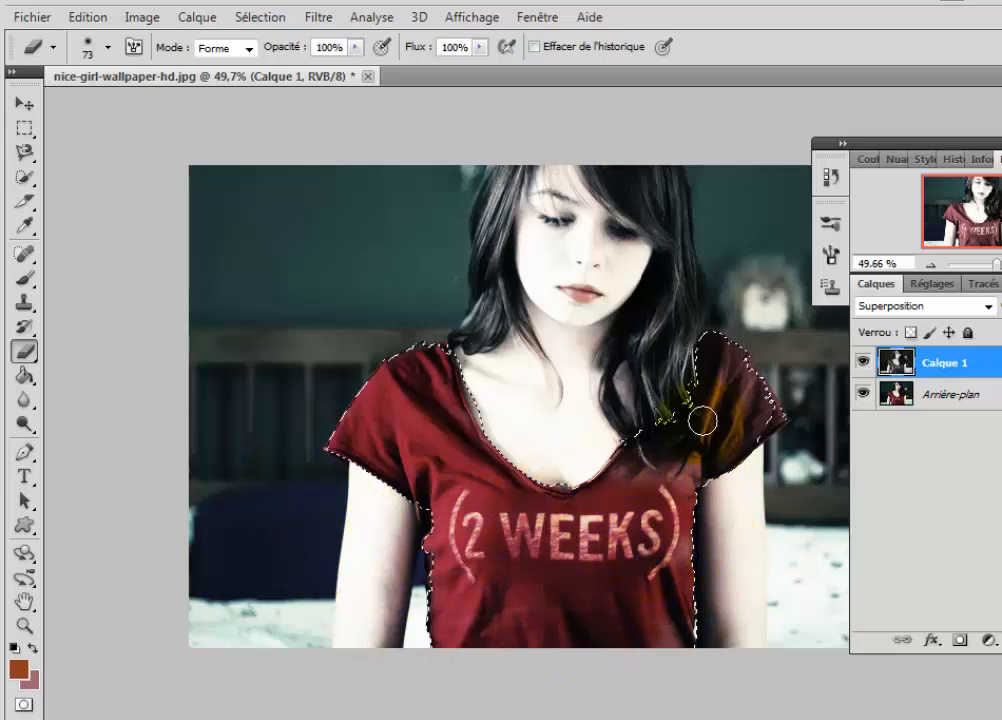
mouse_move(618, 463)
mouse_down()
mouse_move(571, 494)
mouse_move(681, 645)
mouse_move(677, 549)
mouse_move(729, 254)
mouse_move(741, 396)
mouse_move(782, 444)
mouse_move(815, 433)
mouse_move(732, 377)
mouse_move(356, 486)
mouse_move(503, 468)
mouse_up()
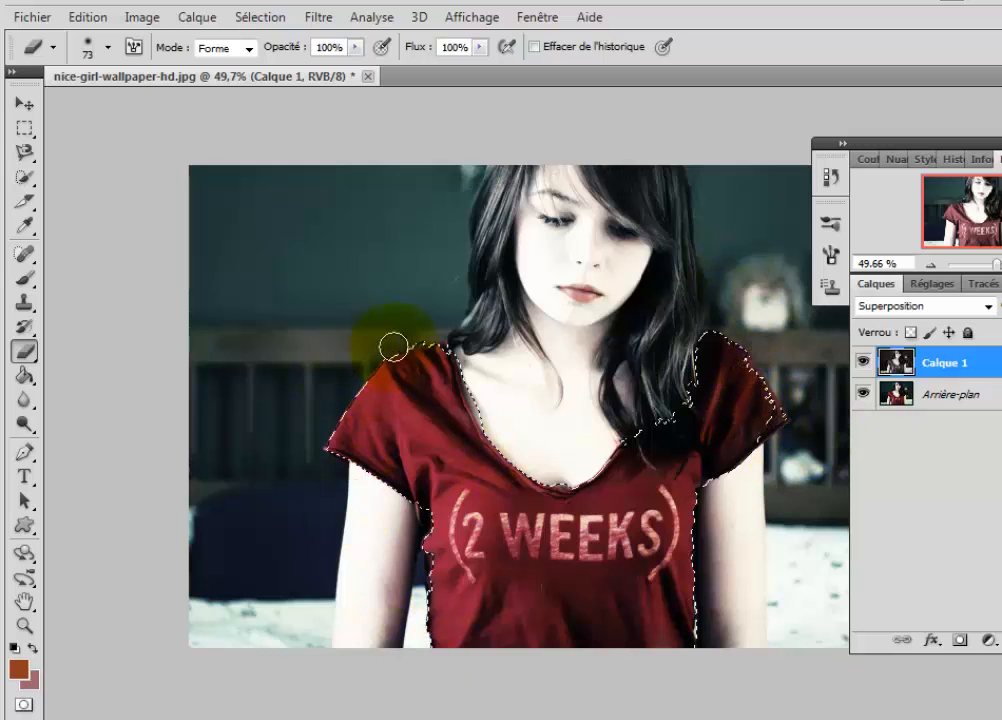
mouse_move(393, 346)
mouse_down()
mouse_move(566, 502)
mouse_move(655, 541)
mouse_move(594, 686)
mouse_move(647, 518)
mouse_move(714, 416)
mouse_move(762, 368)
mouse_move(694, 346)
mouse_move(720, 381)
mouse_move(443, 501)
mouse_move(599, 604)
mouse_move(604, 644)
mouse_move(979, 146)
mouse_move(952, 120)
mouse_up()
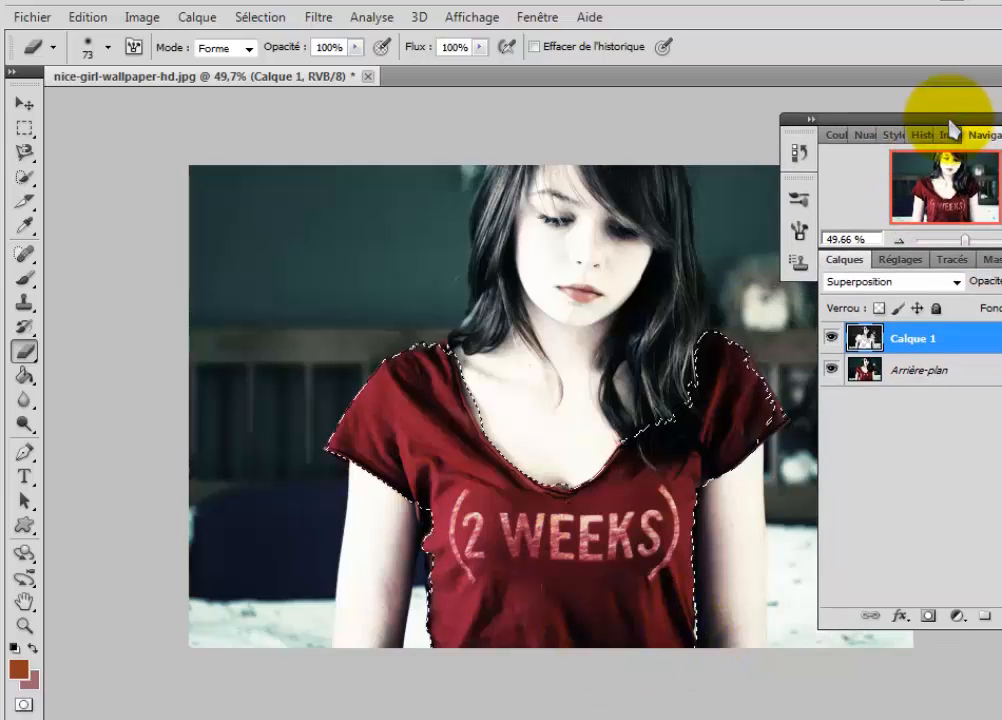
mouse_move(470, 385)
mouse_down()
mouse_move(476, 414)
mouse_move(463, 398)
mouse_move(470, 365)
mouse_move(453, 416)
mouse_move(434, 414)
mouse_up()
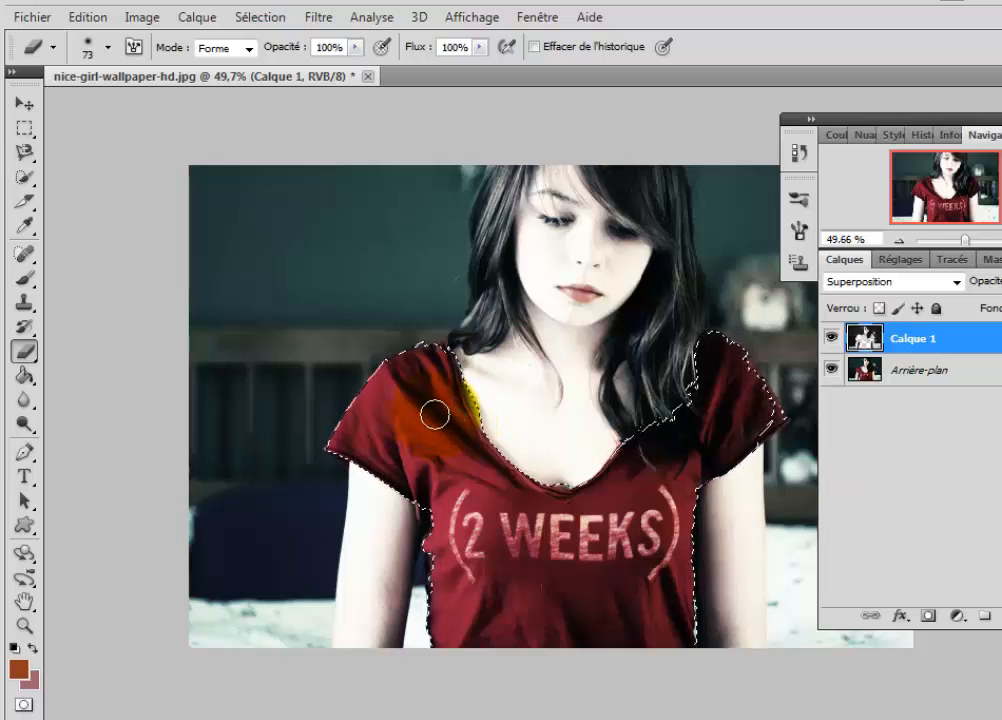
key(ctrl+d)
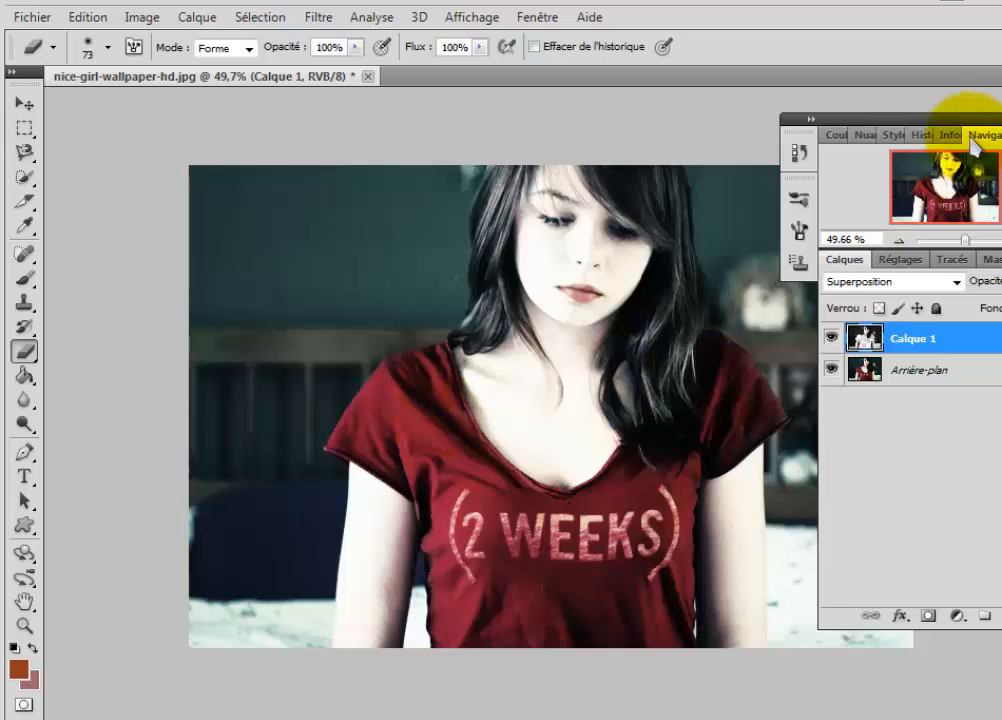
Reduce the eraser to 12 px and erase the leftover Calque 1 along the shoulder edge on the photo's left side
drag(977, 134, 980, 180)
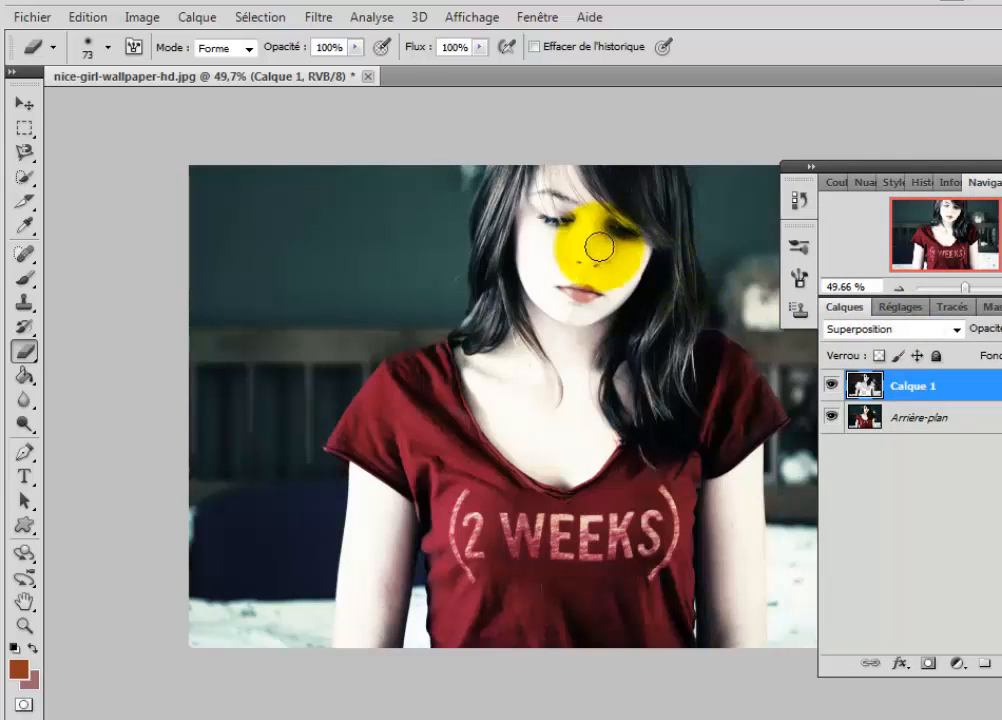
drag(972, 292, 979, 292)
drag(620, 719, 533, 719)
click(109, 47)
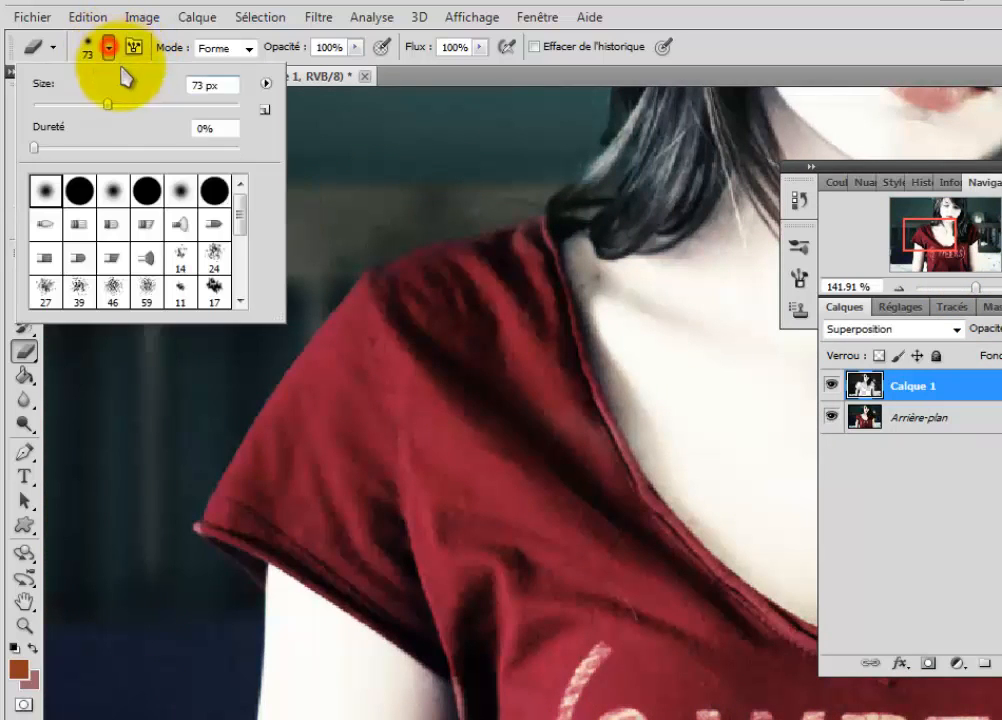
drag(103, 102, 45, 104)
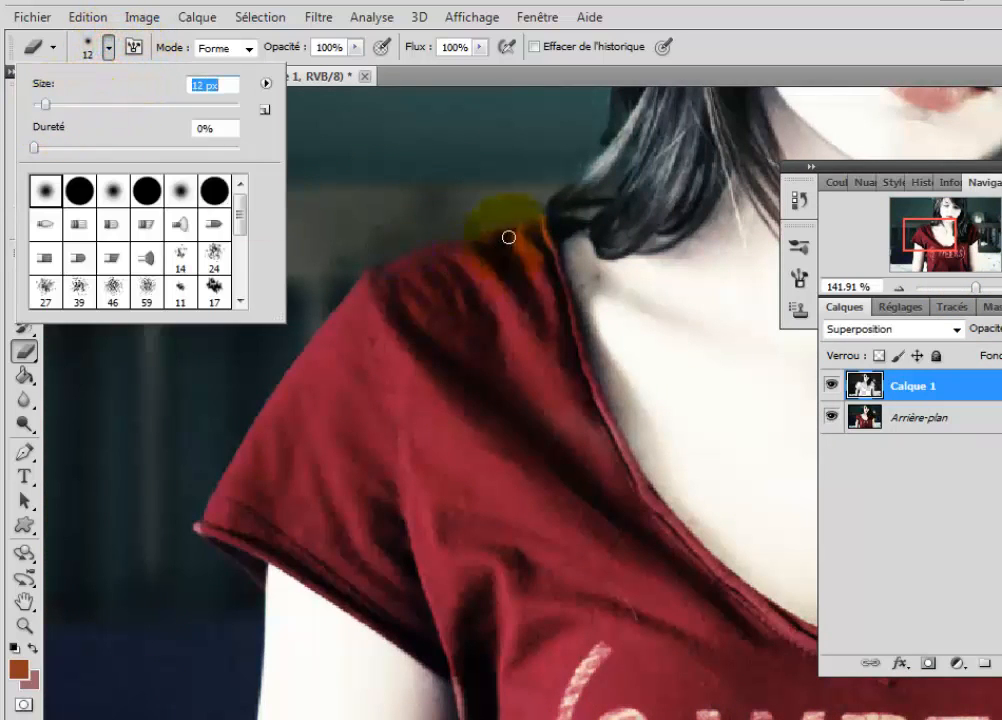
click(543, 218)
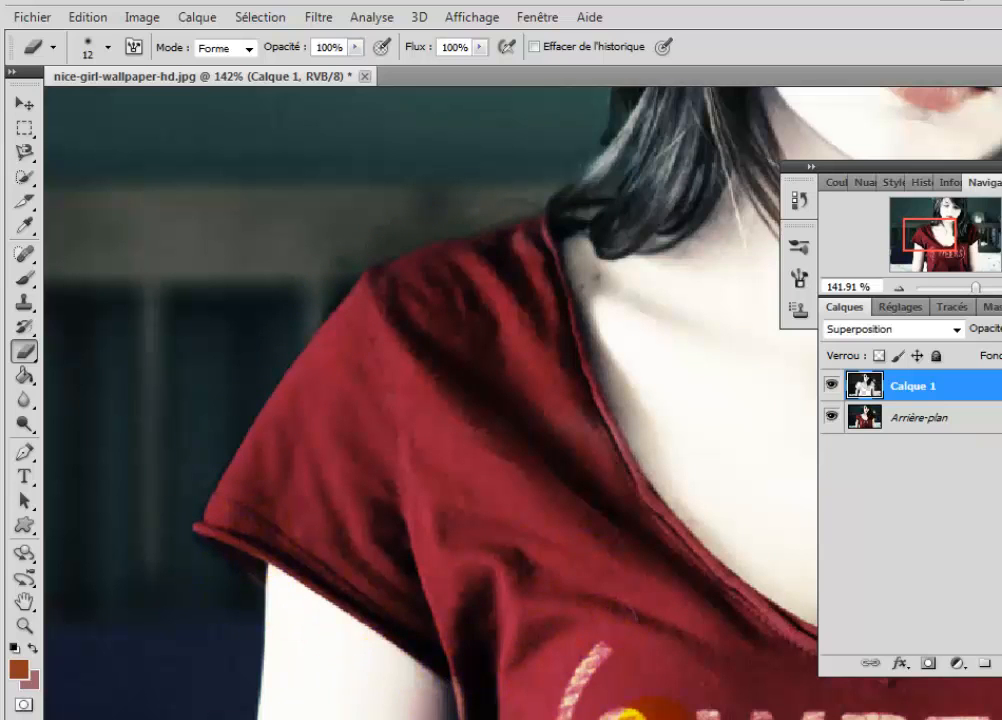
Erase the remaining faded areas of Calque 1 along the edges and folds of the sleeve on the photo's right side
drag(652, 719, 770, 719)
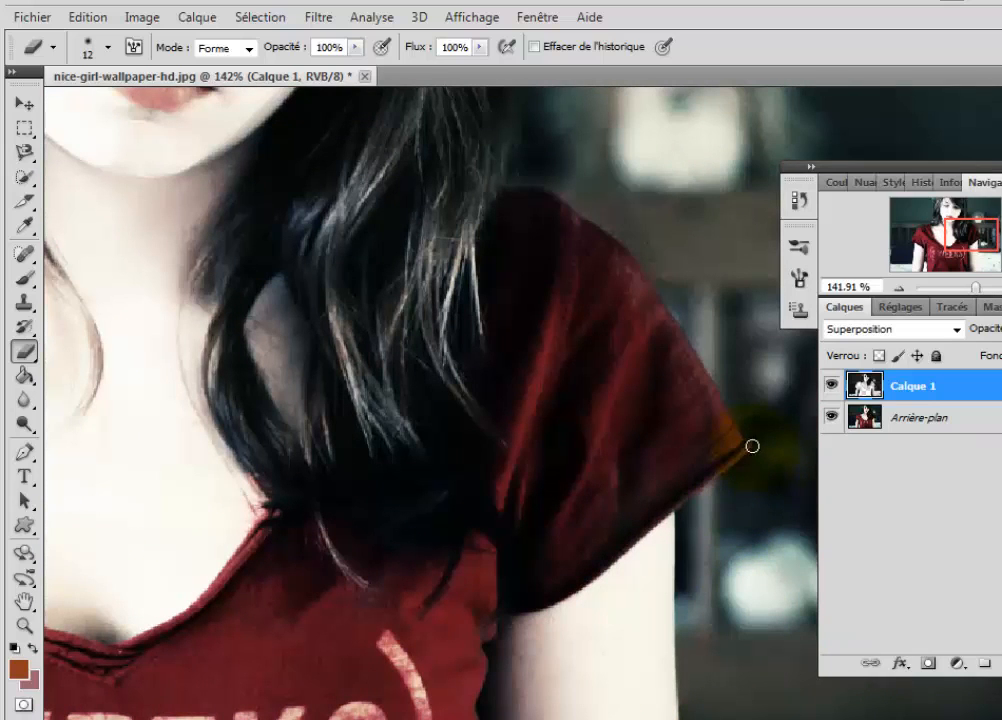
drag(737, 418, 610, 236)
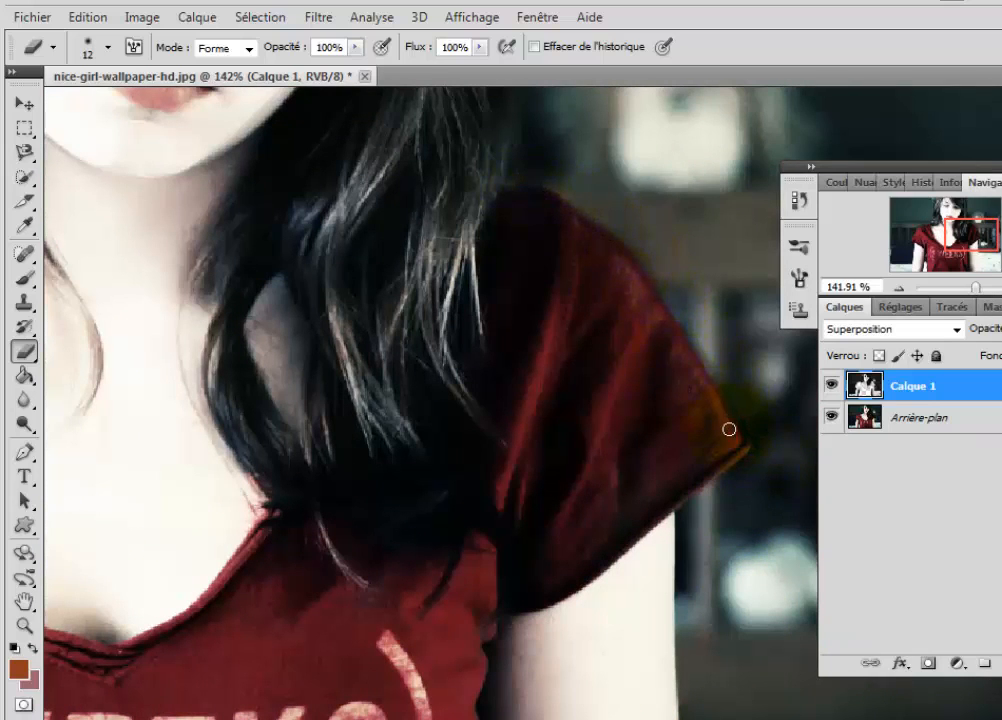
mouse_move(729, 429)
mouse_down()
mouse_move(642, 289)
mouse_move(602, 253)
mouse_move(669, 354)
mouse_move(684, 399)
mouse_move(715, 427)
mouse_move(614, 292)
mouse_move(668, 343)
mouse_move(676, 374)
mouse_up()
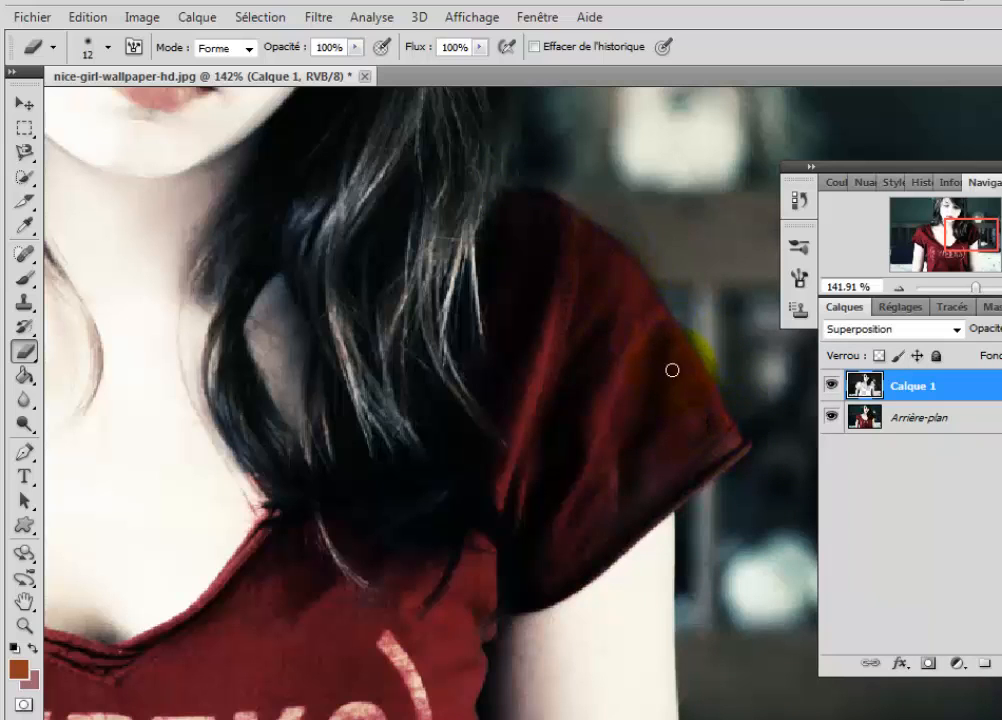
mouse_move(685, 483)
mouse_down()
mouse_move(638, 533)
mouse_move(739, 448)
mouse_move(579, 545)
mouse_move(648, 455)
mouse_move(620, 503)
mouse_up()
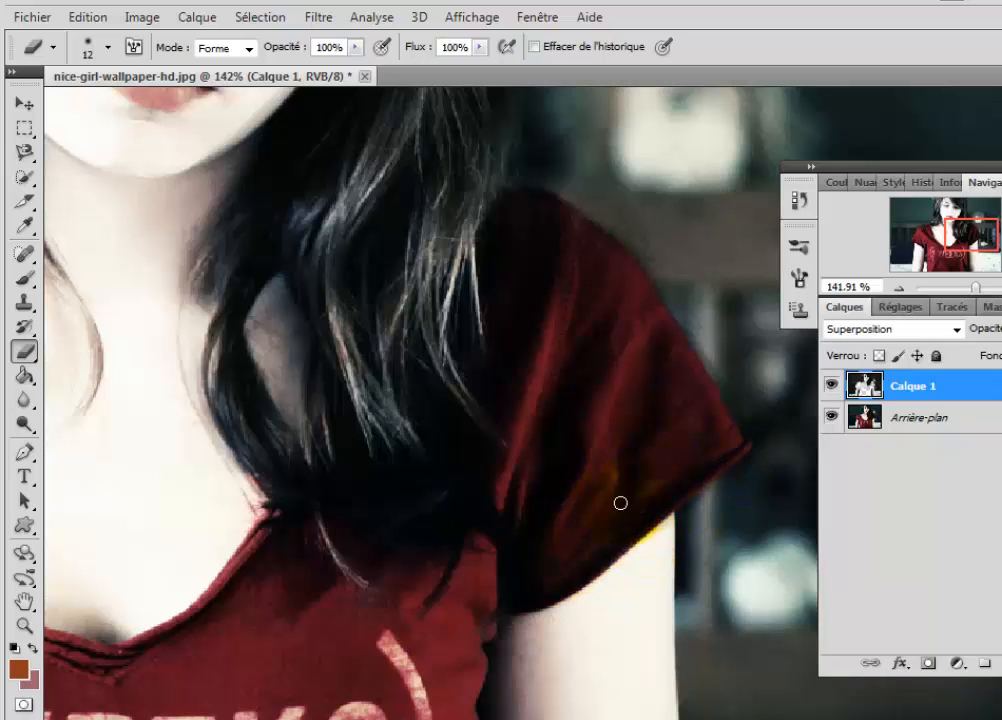
drag(636, 383, 569, 385)
scroll(533, 475, down, 10)
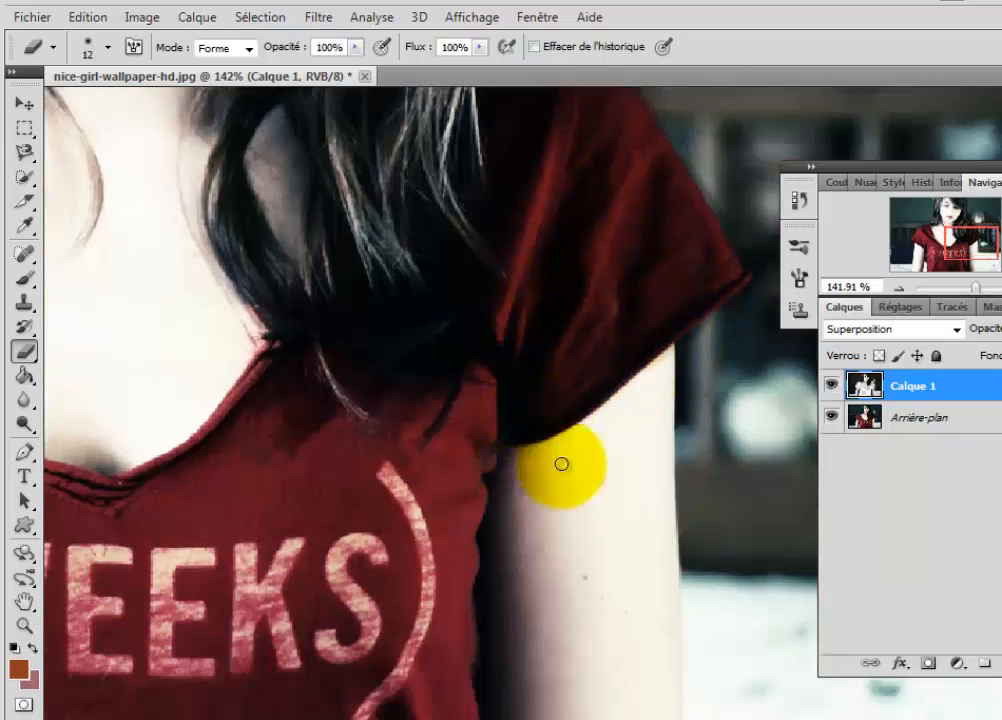
scroll(550, 600, up, 3)
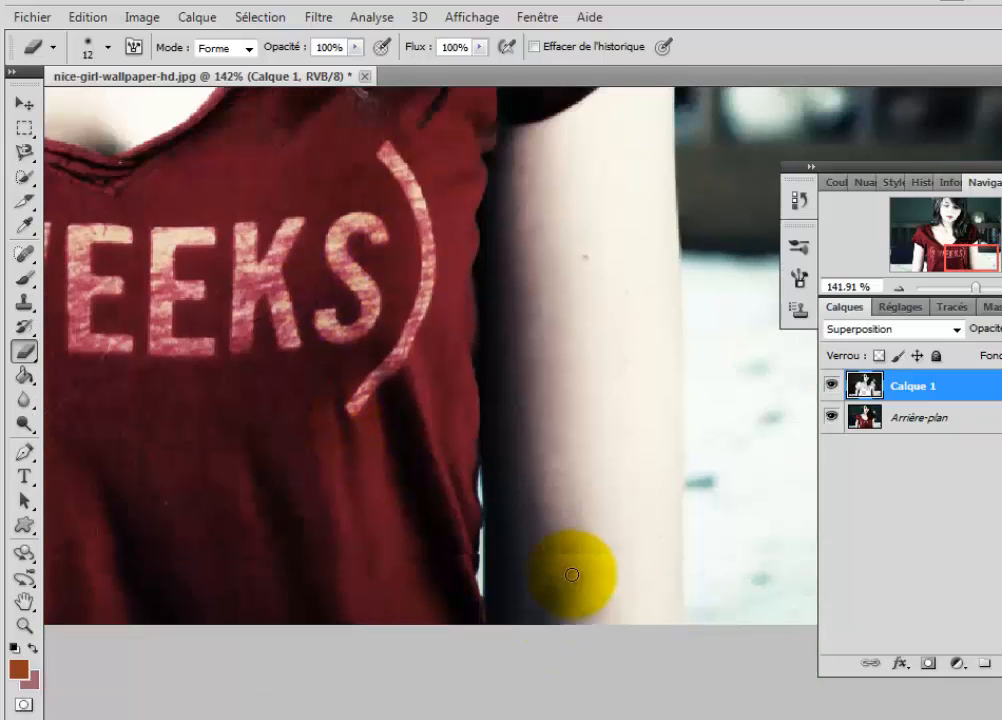
scroll(740, 640, left, 5)
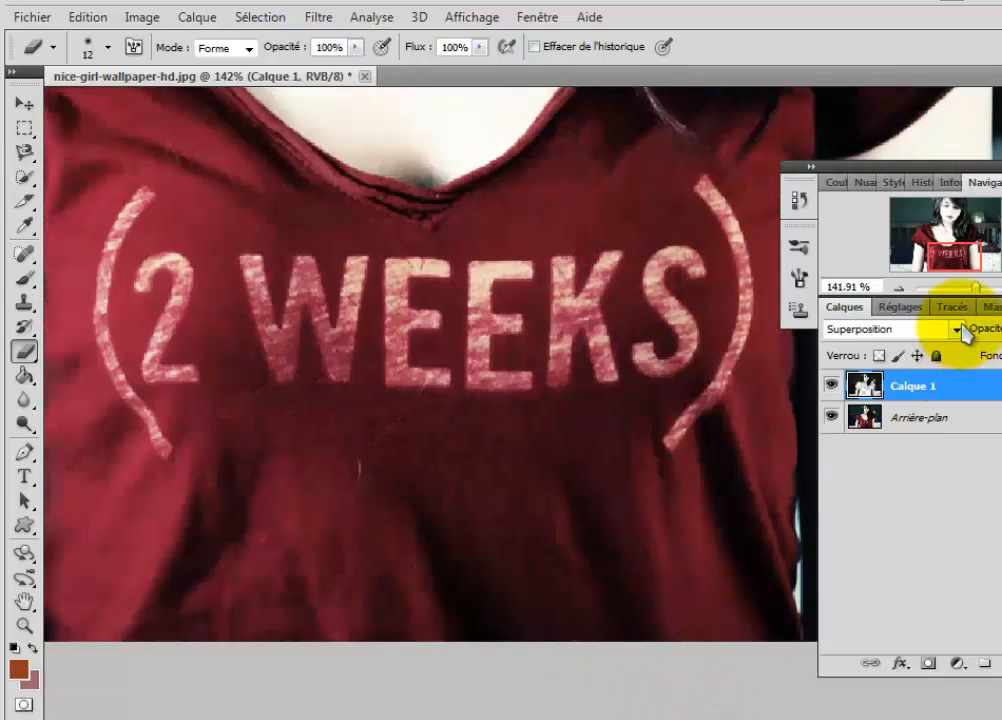
drag(977, 290, 966, 291)
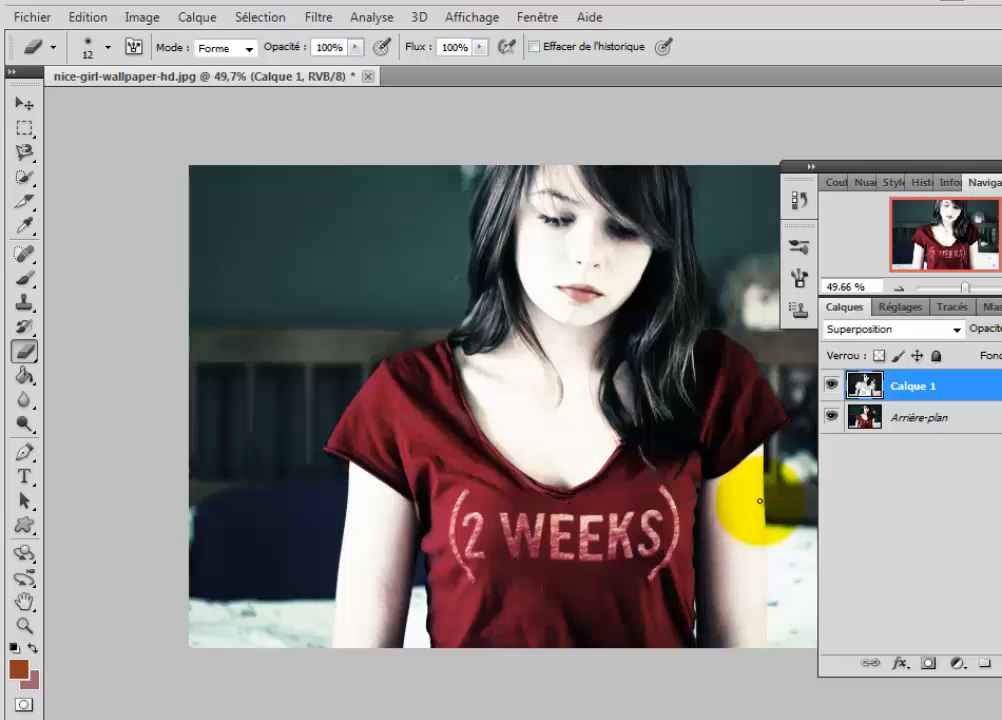
Move the panel group off the photo and toggle Calque 1's visibility repeatedly to compare the portrait with and without the pale-skin effect
drag(864, 174, 880, 103)
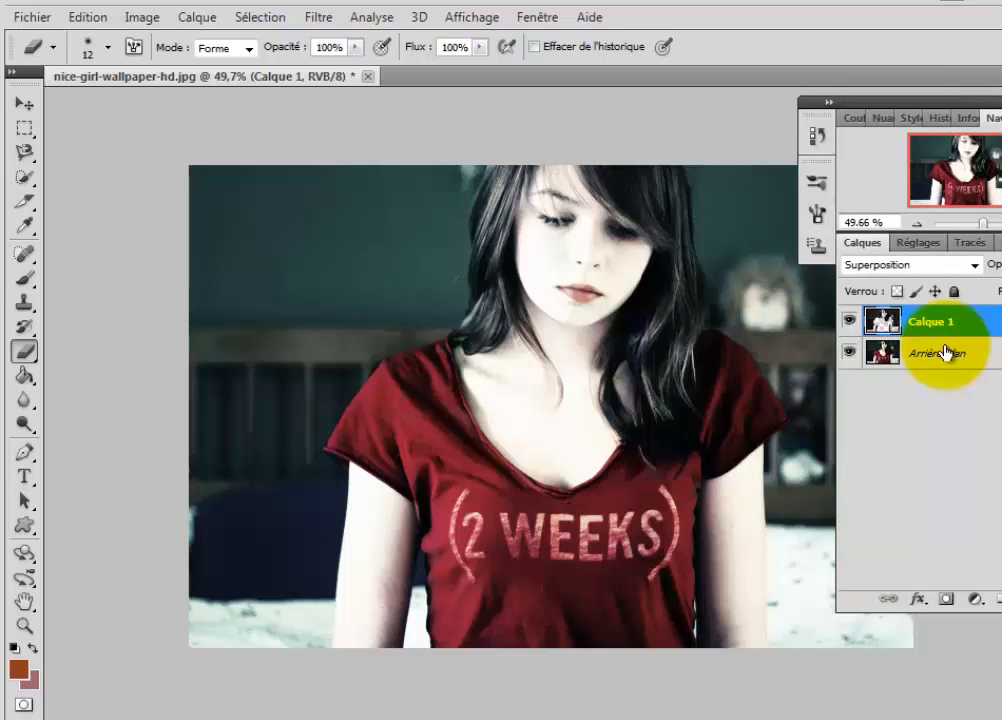
click(850, 320)
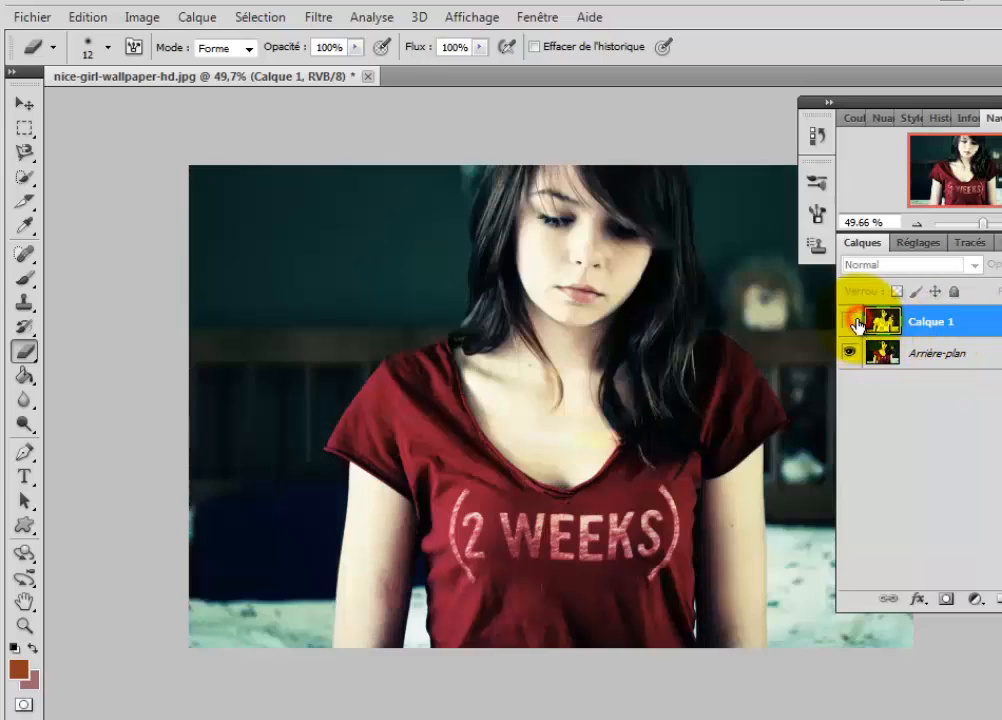
click(850, 321)
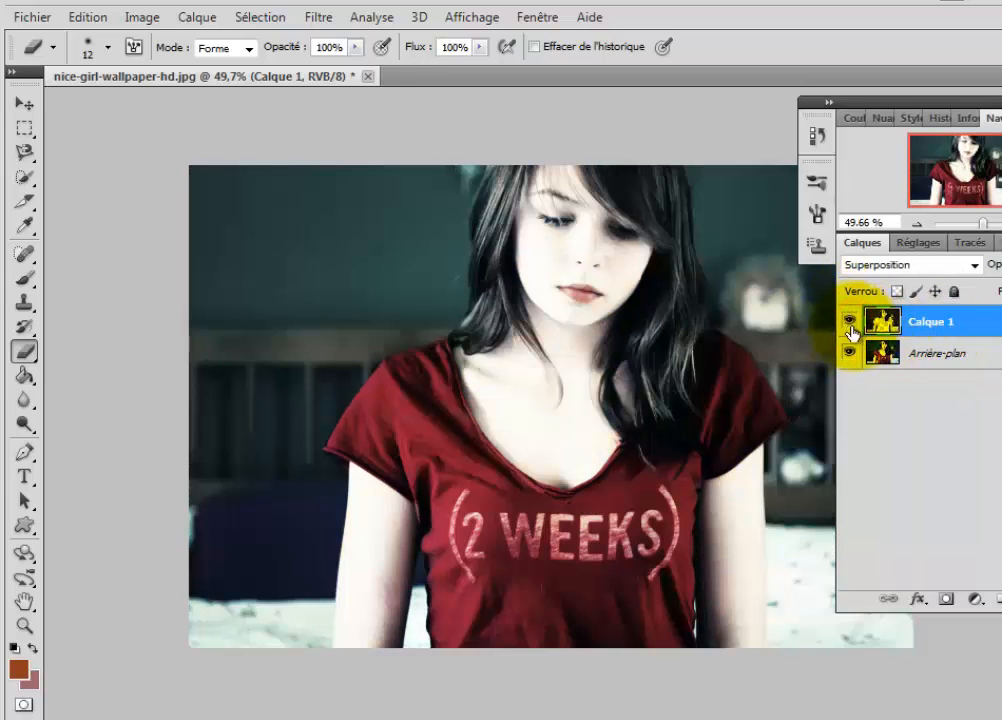
click(848, 324)
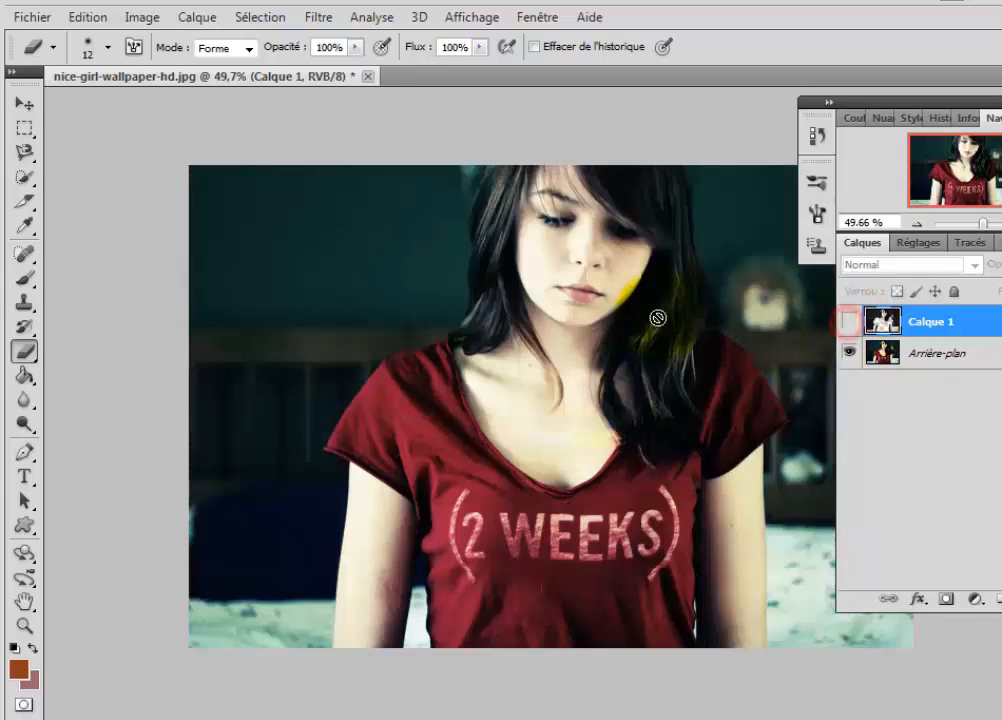
click(850, 322)
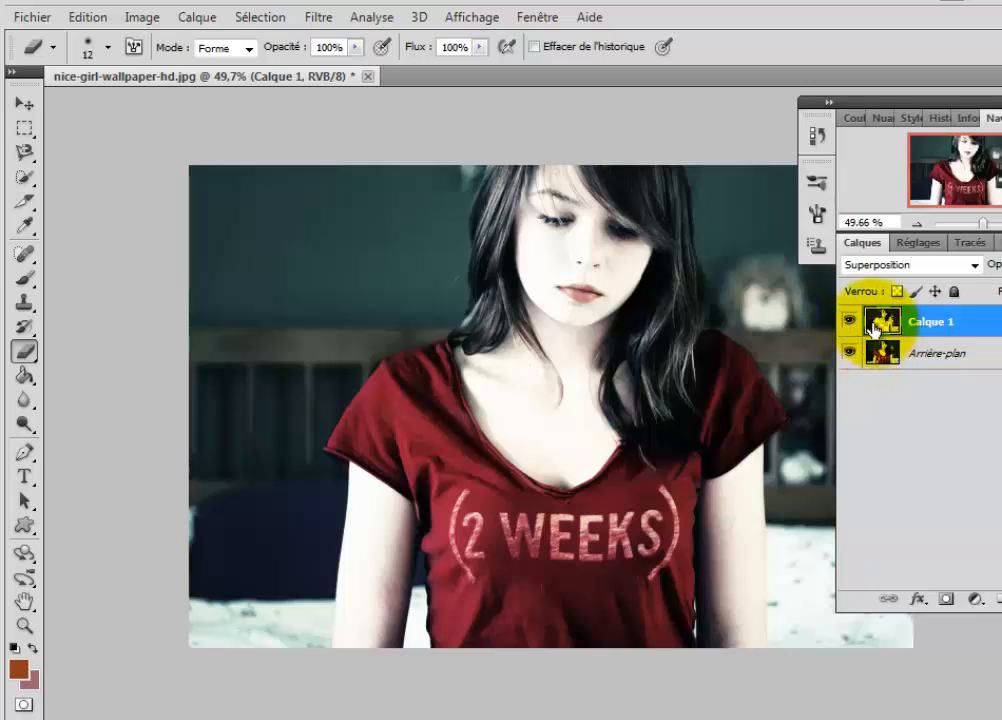
click(851, 322)
click(851, 322)
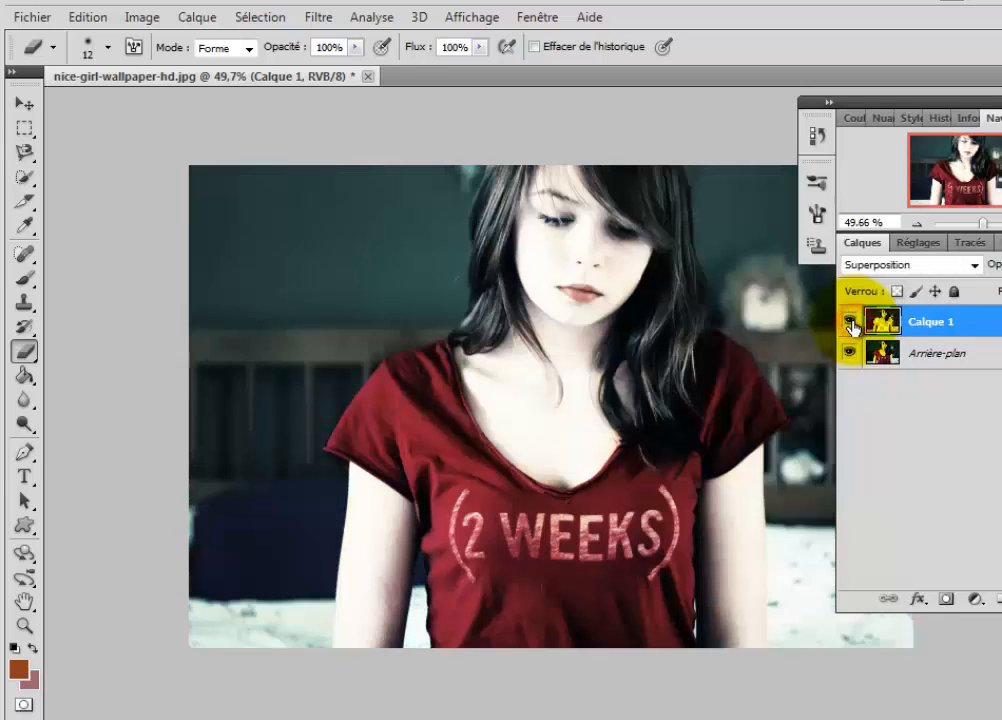
click(851, 322)
click(851, 322)
click(851, 322)
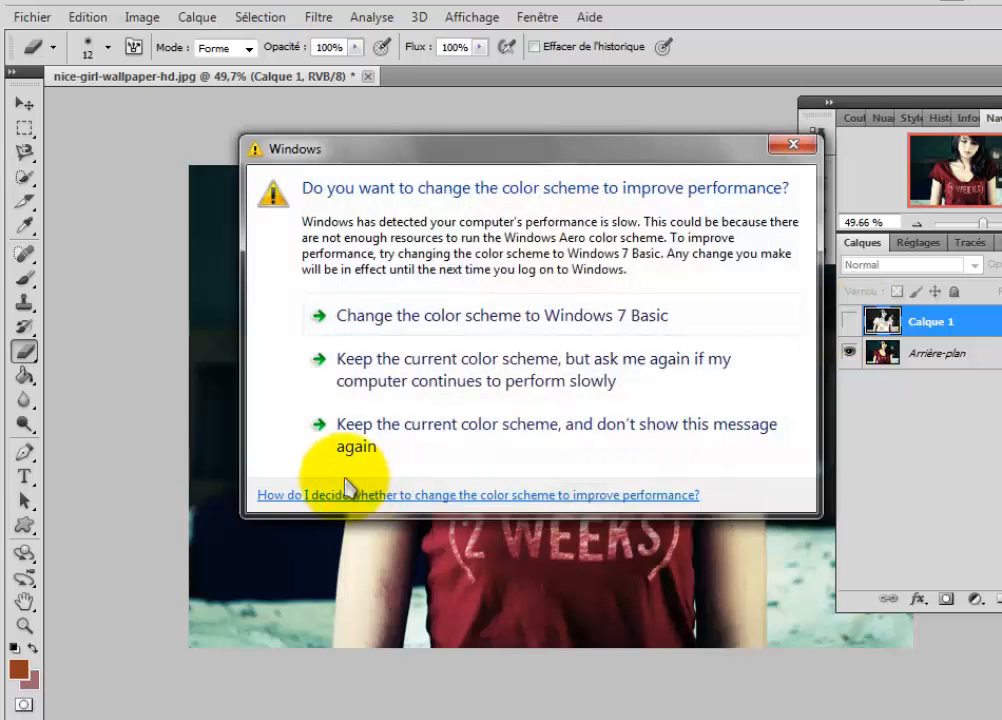
Dismiss the Windows performance prompt by keeping the current color scheme and not showing the message again, and make Calque 1 visible
click(385, 440)
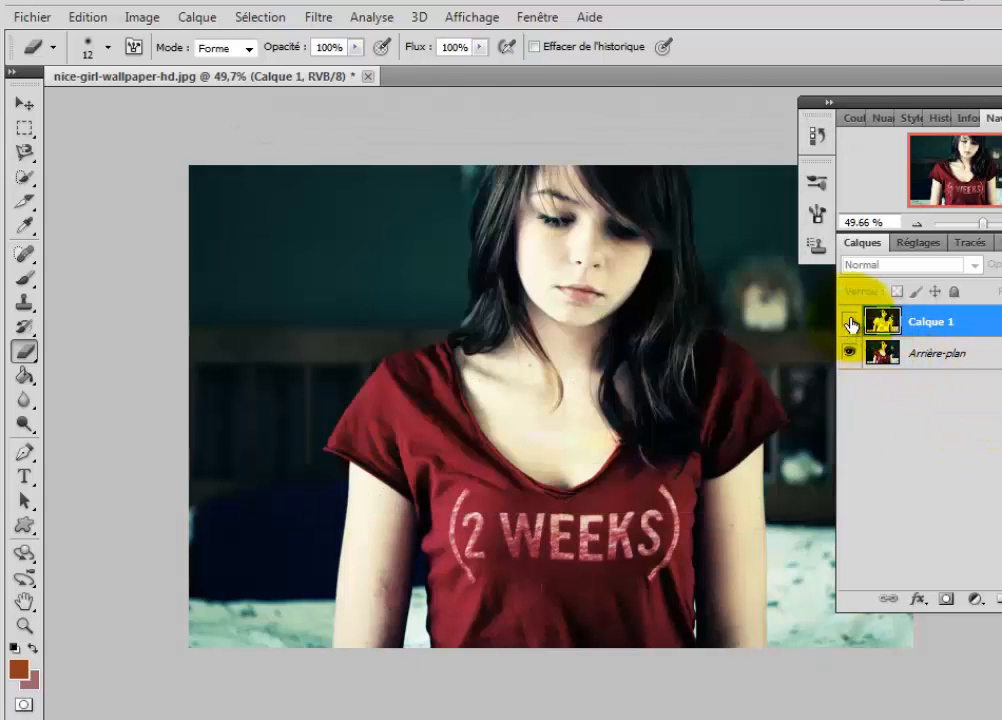
key(shift+alt+o)
click(850, 322)
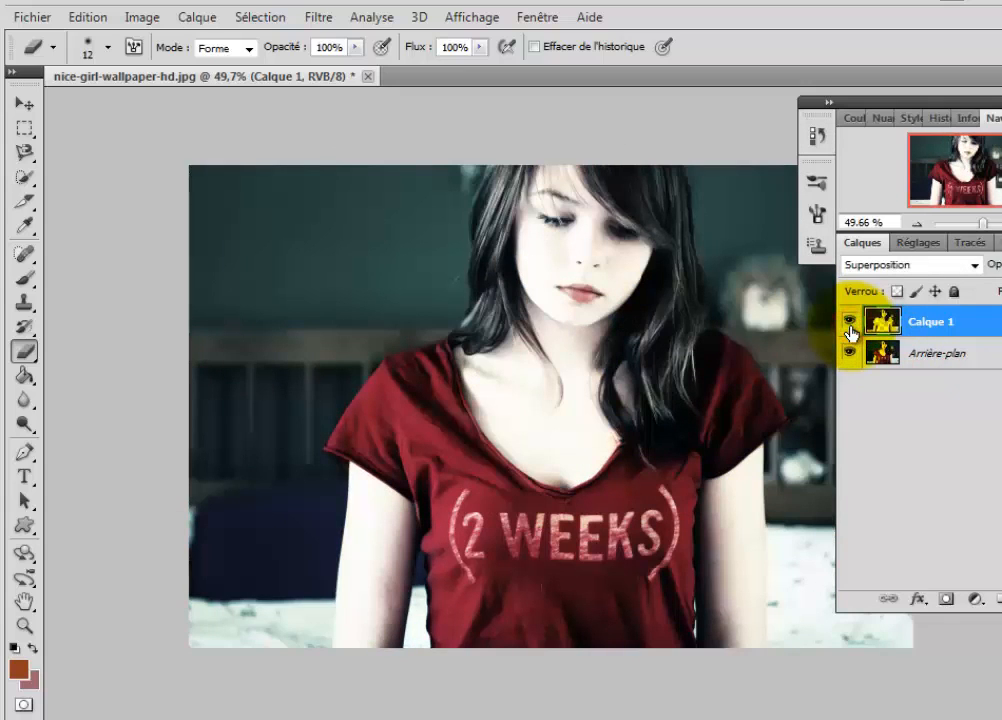